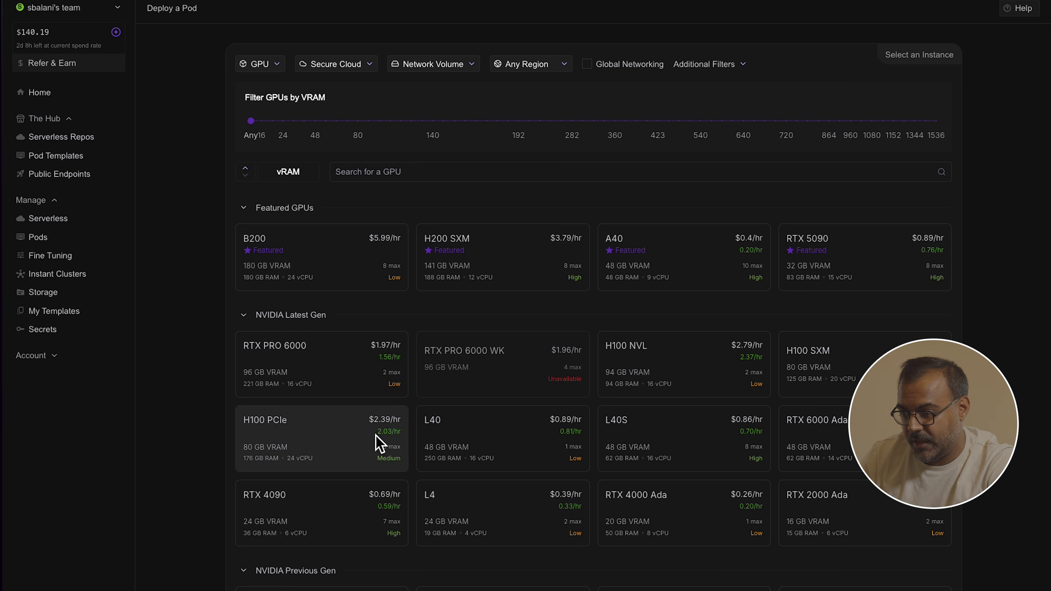
Step: Scroll down the Deploy a Pod page to review the H100 PCIe configuration and pod summary
scroll(404, 377, "down", 3)
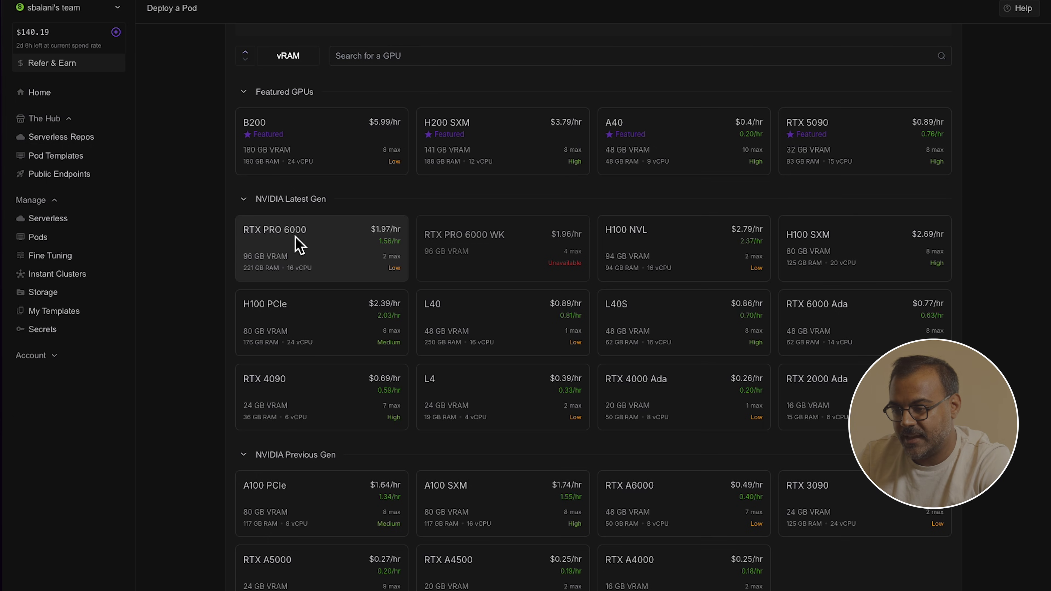
scroll(244, 359, "down", 1)
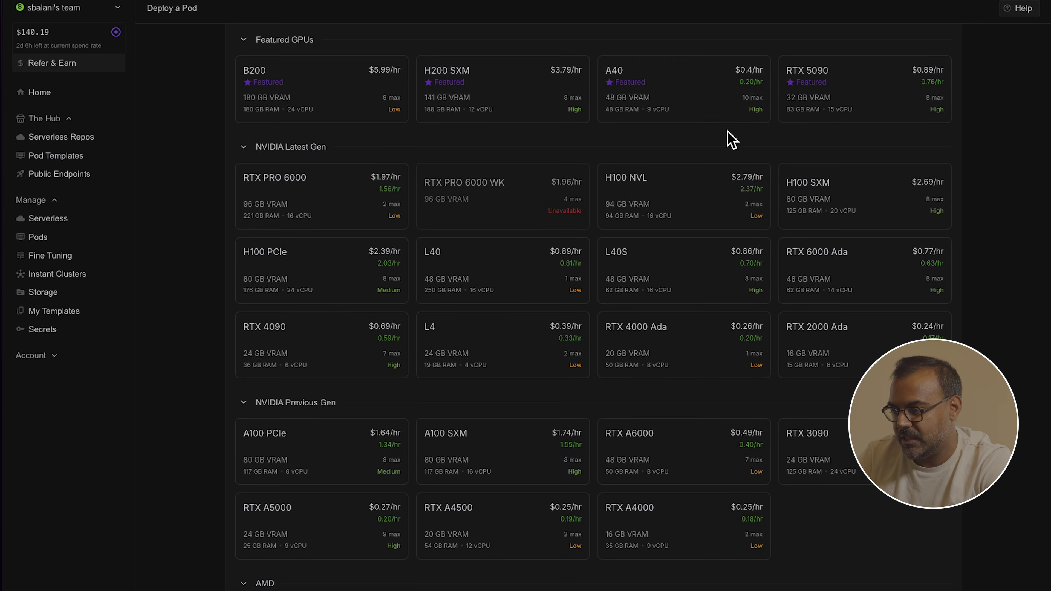
scroll(293, 133, "down", 8)
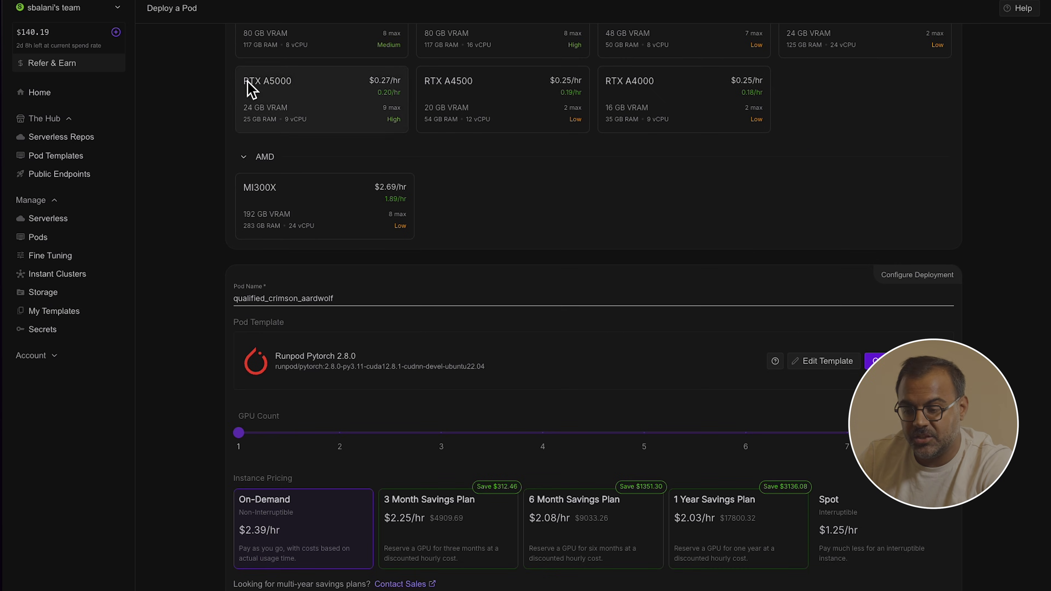
scroll(373, 365, "down", 3)
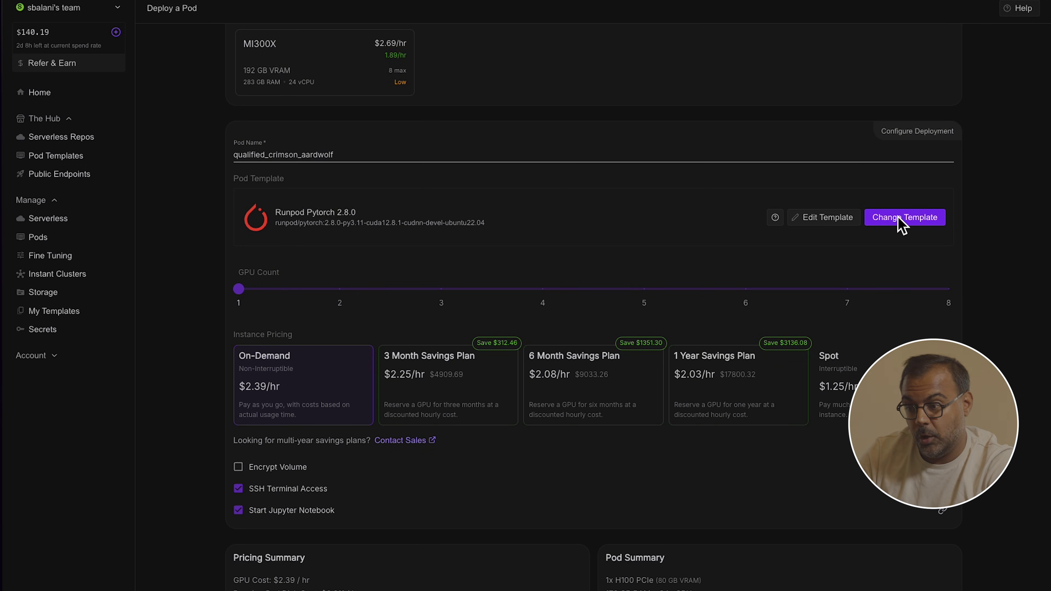
scroll(902, 225, "down", 2)
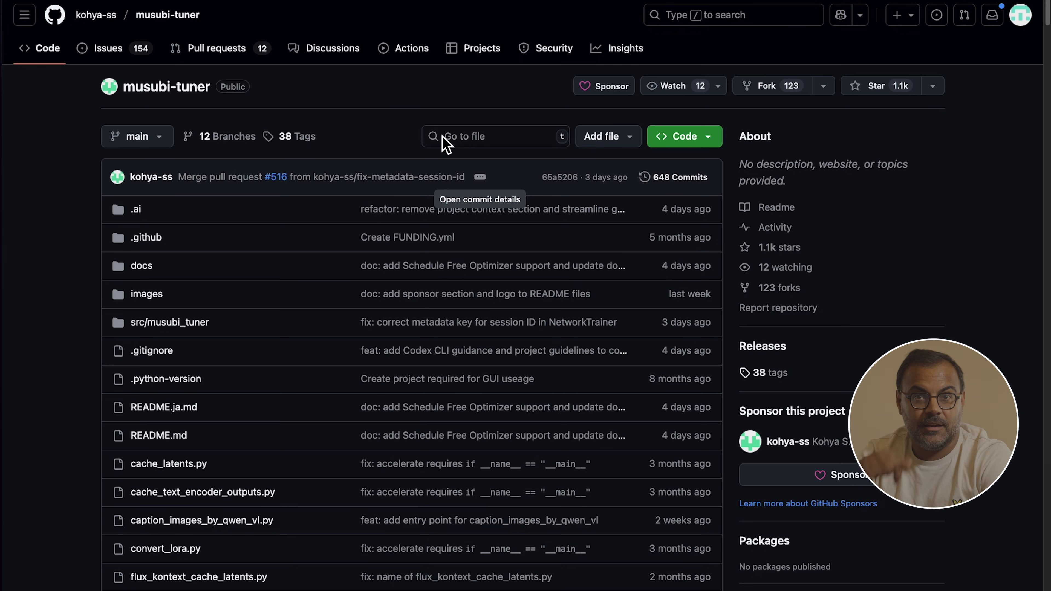
Step: Copy the musubi-tuner repository's HTTPS clone URL from GitHub's Code menu
scroll(542, 238, "down", 1)
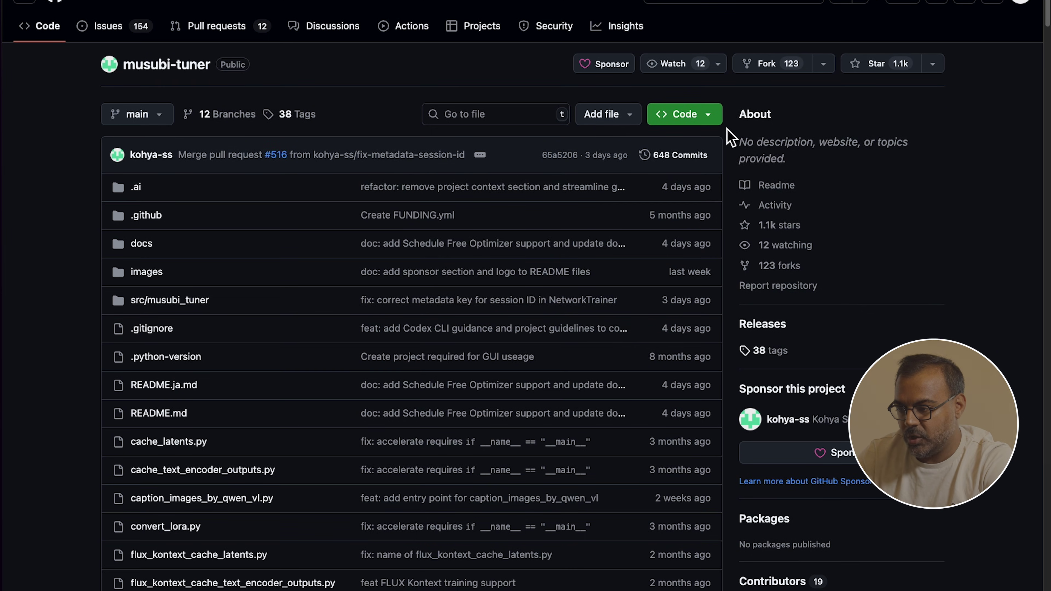
left_click(709, 117)
left_click(701, 237)
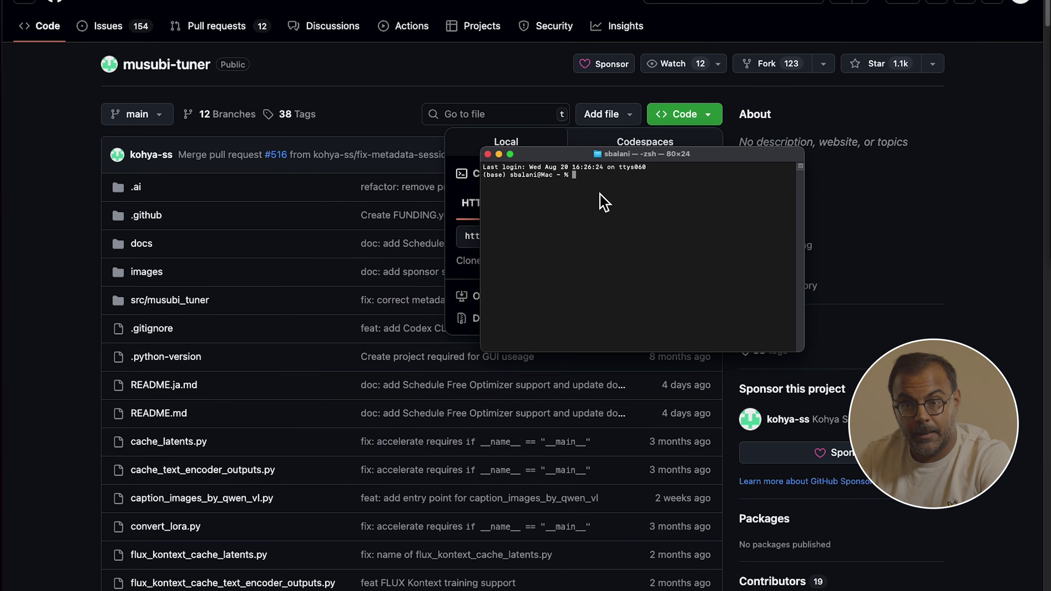
Step: Enter git clone with the pasted musubi-tuner URL, then open JupyterLab's musubi-tuner folder
type("cd")
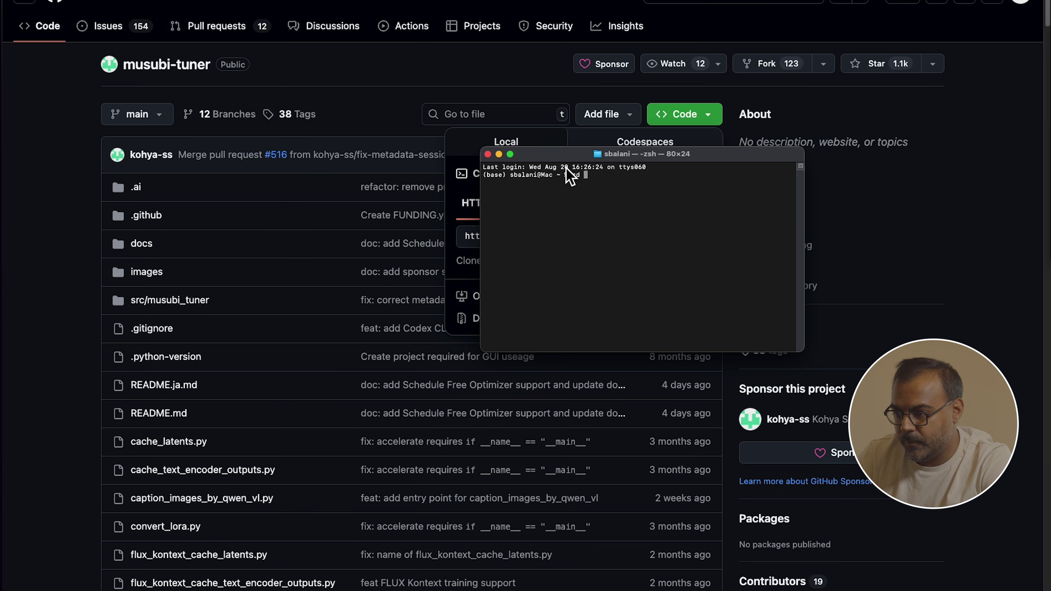
left_click(488, 155)
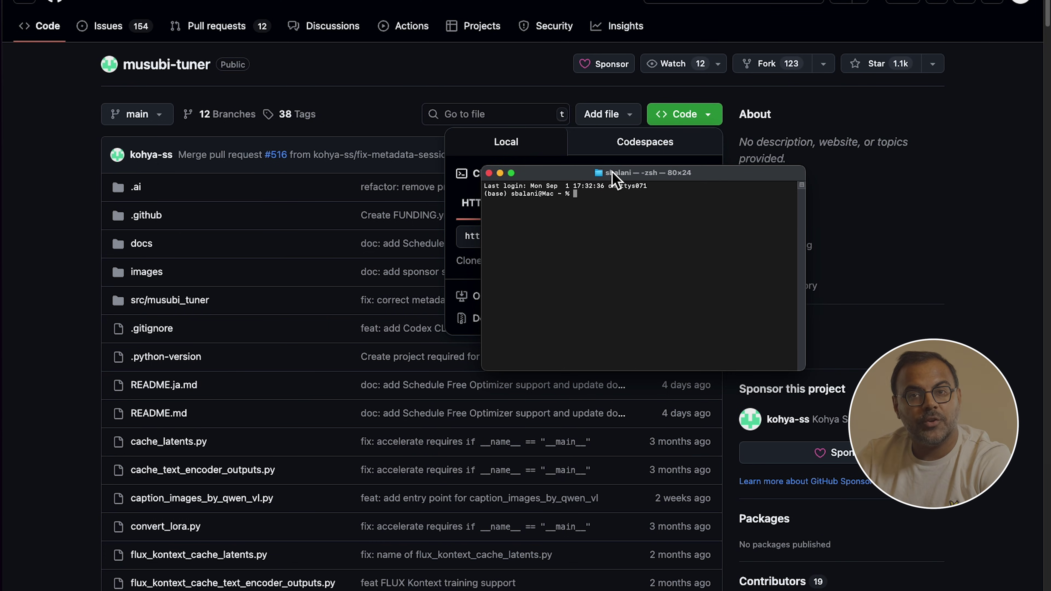
type("git clone")
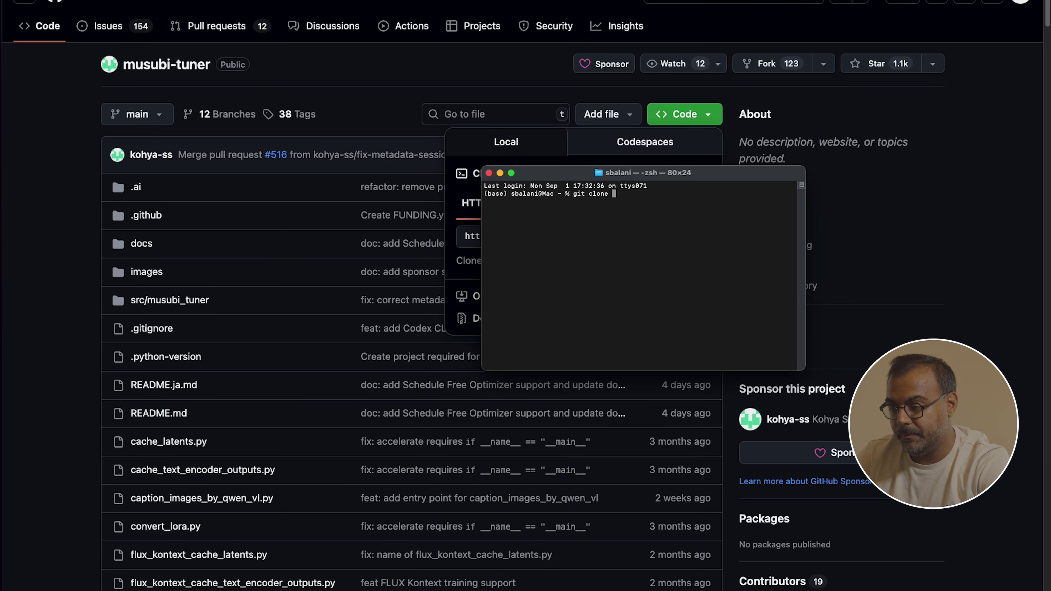
key("super+v")
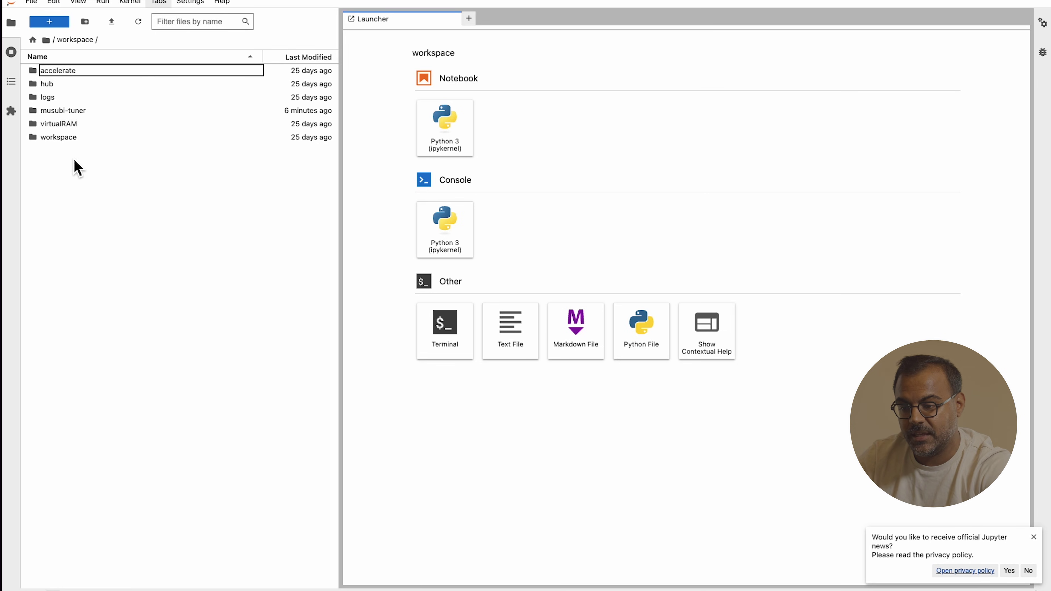
left_click(53, 110)
double_click(66, 111)
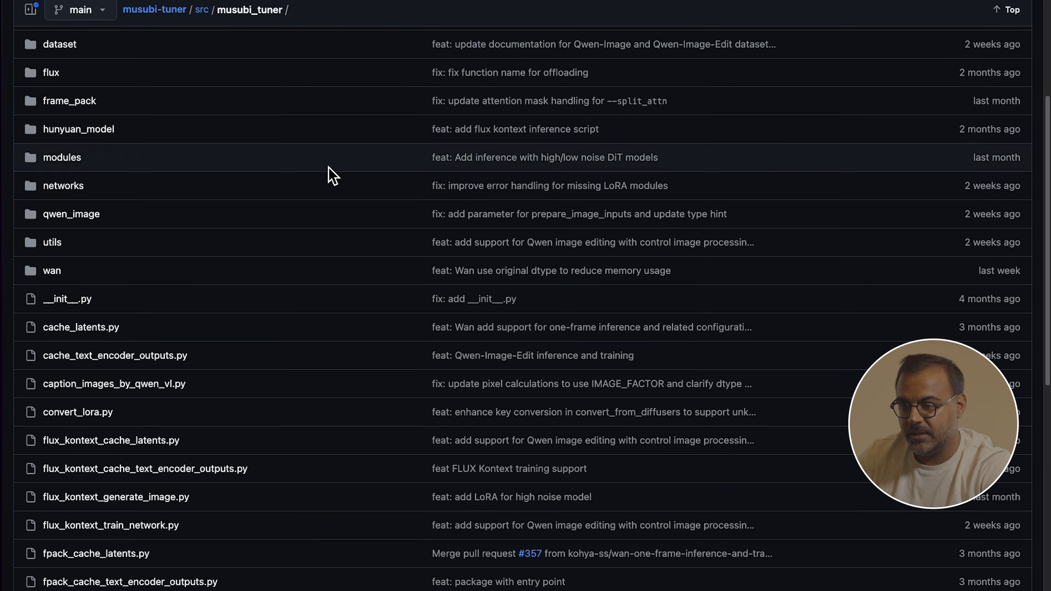
Step: Browse GitHub's src/musubi_tuner directory, then open the models folder in JupyterLab's file browser
scroll(327, 176, "up", 5)
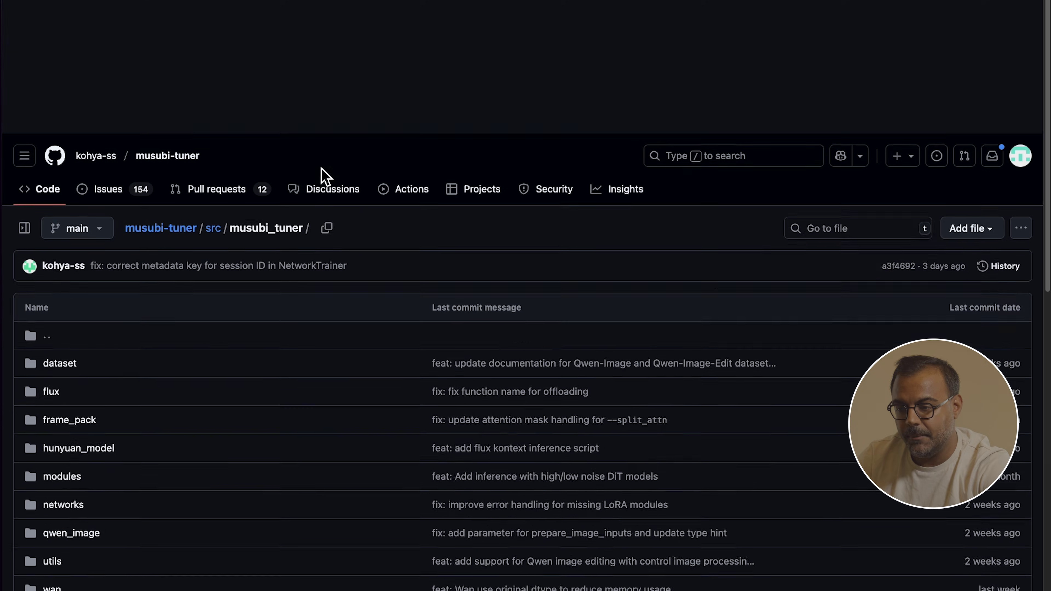
left_click(177, 103)
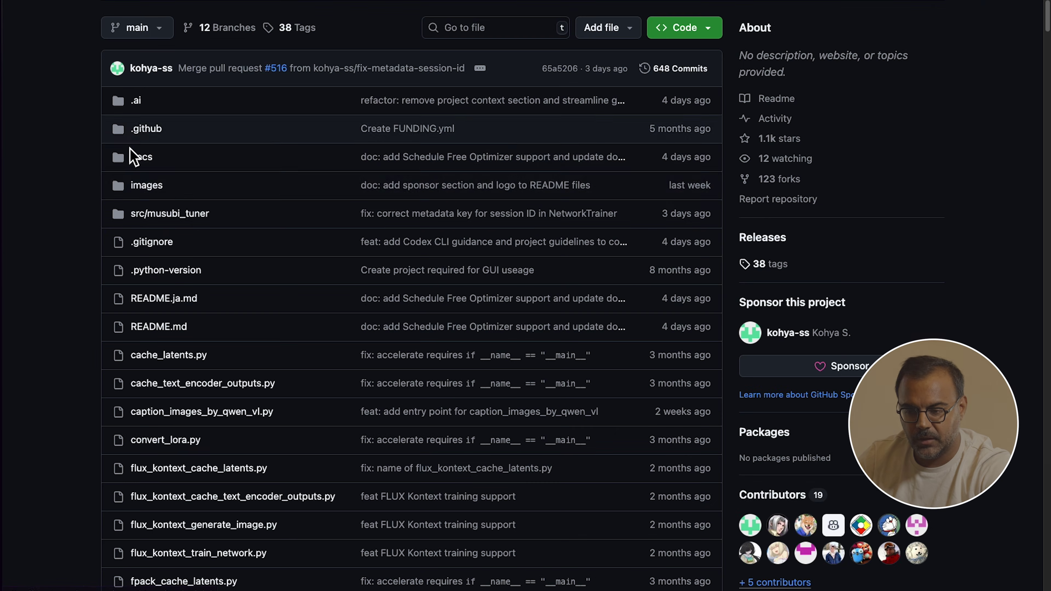
left_click(180, 215)
scroll(125, 166, "down", 3)
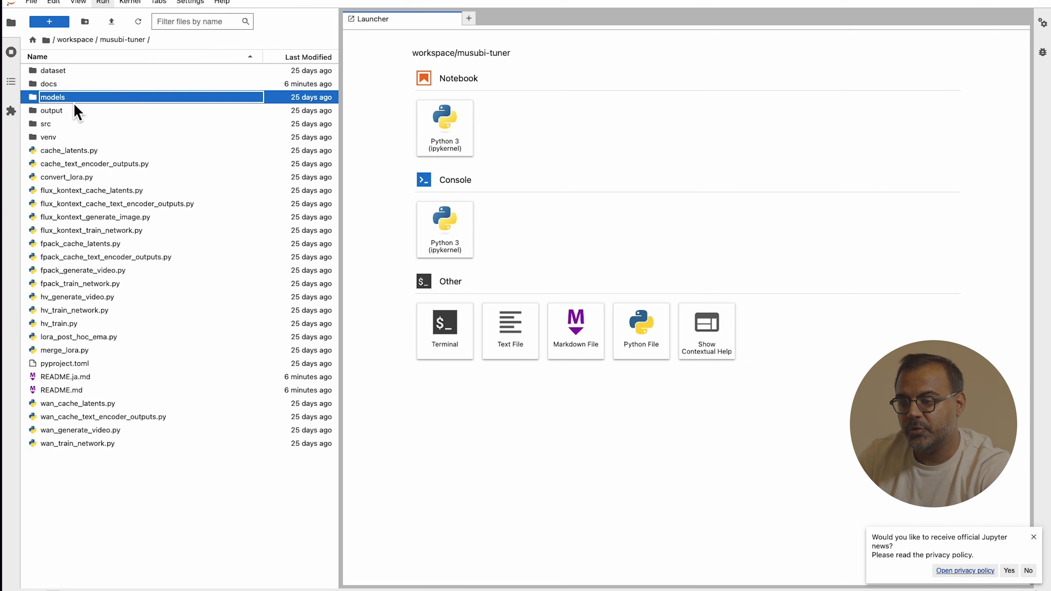
double_click(73, 101)
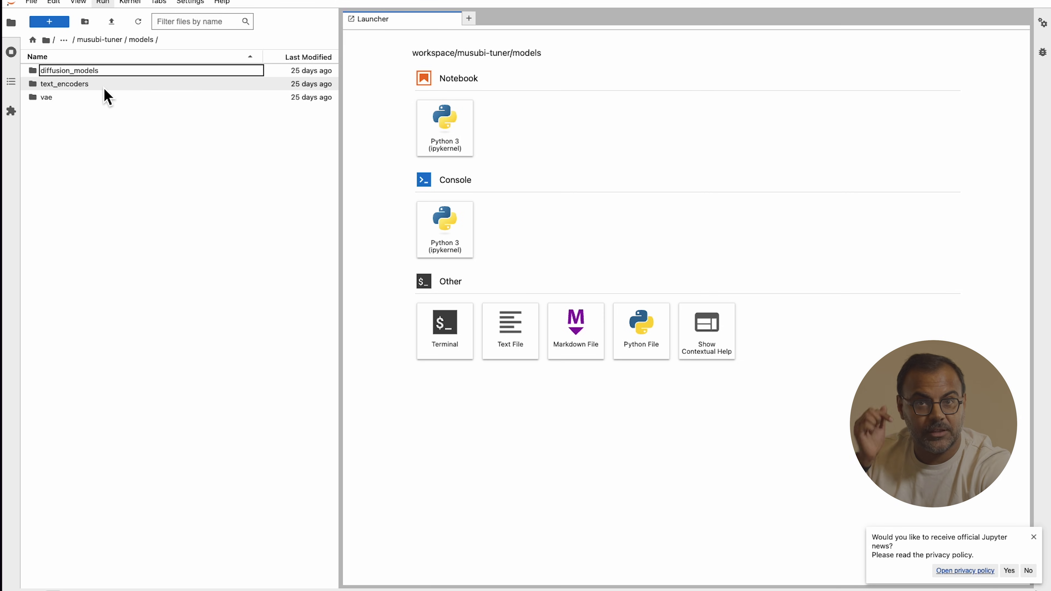
left_click(100, 39)
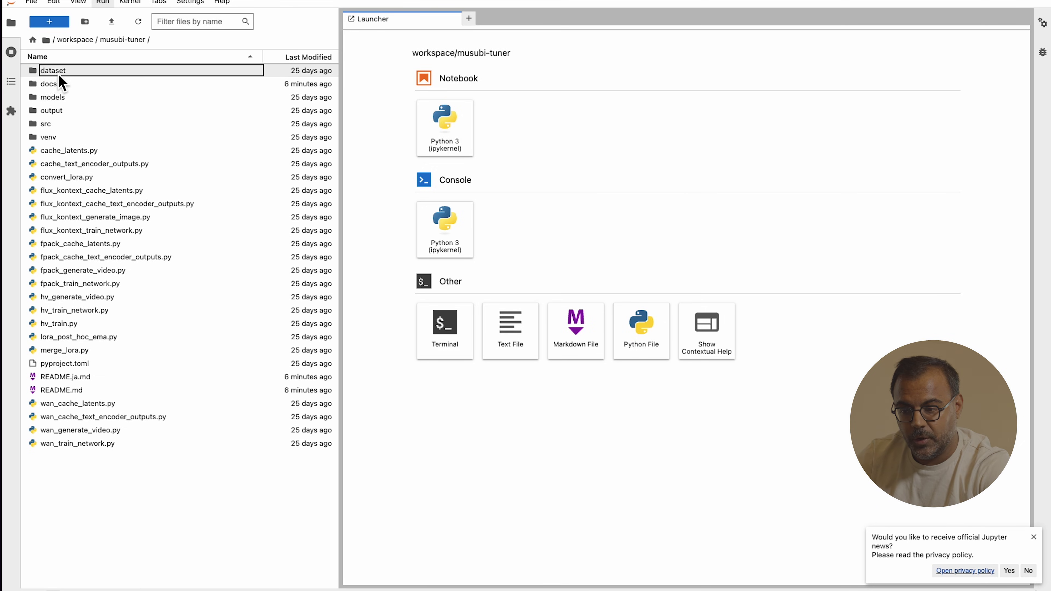
double_click(62, 99)
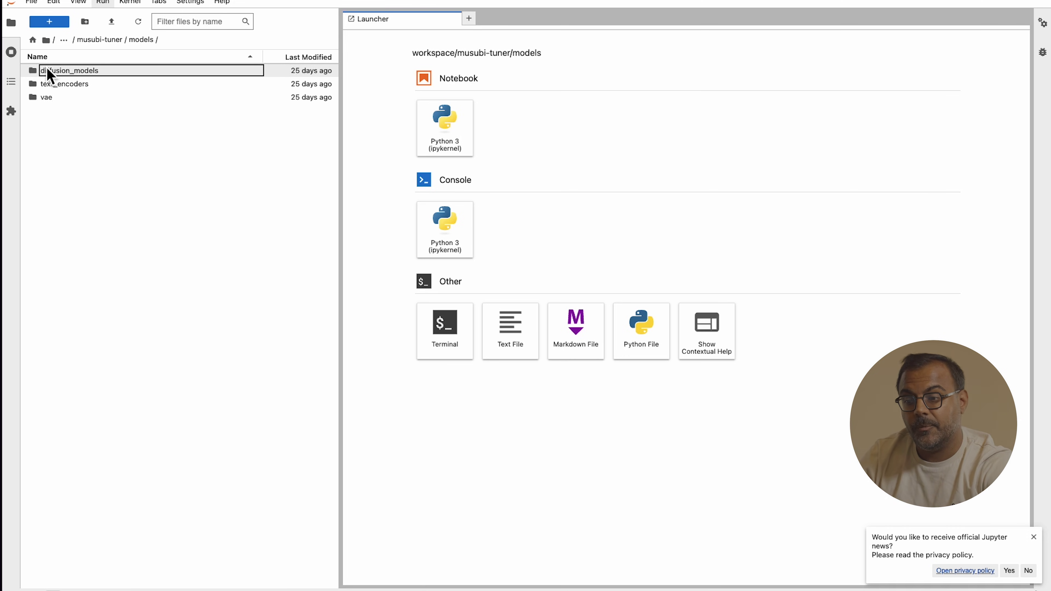
double_click(55, 99)
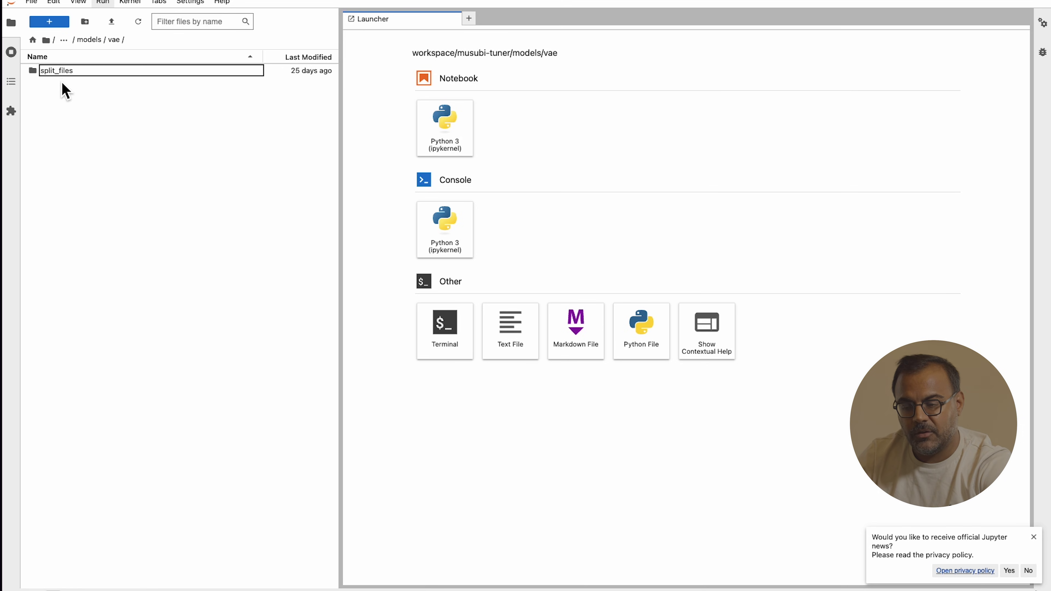
double_click(52, 71)
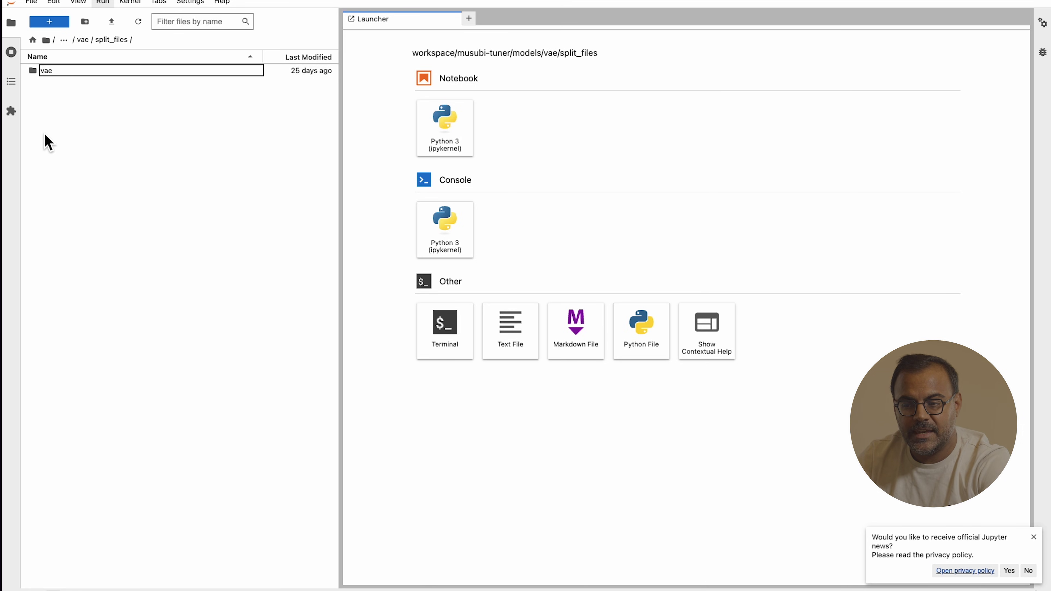
double_click(52, 75)
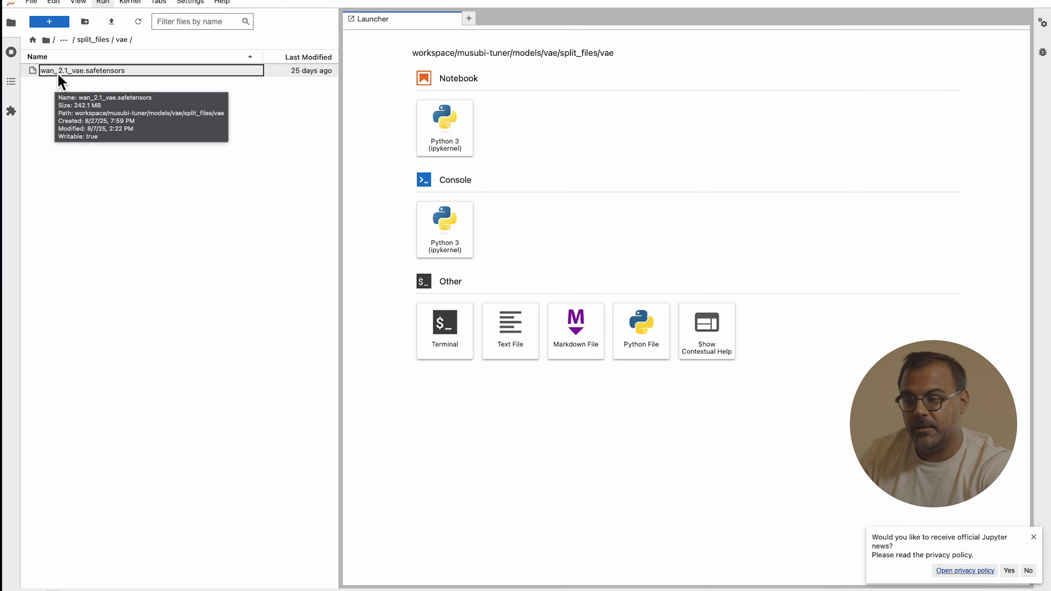
double_click(94, 40)
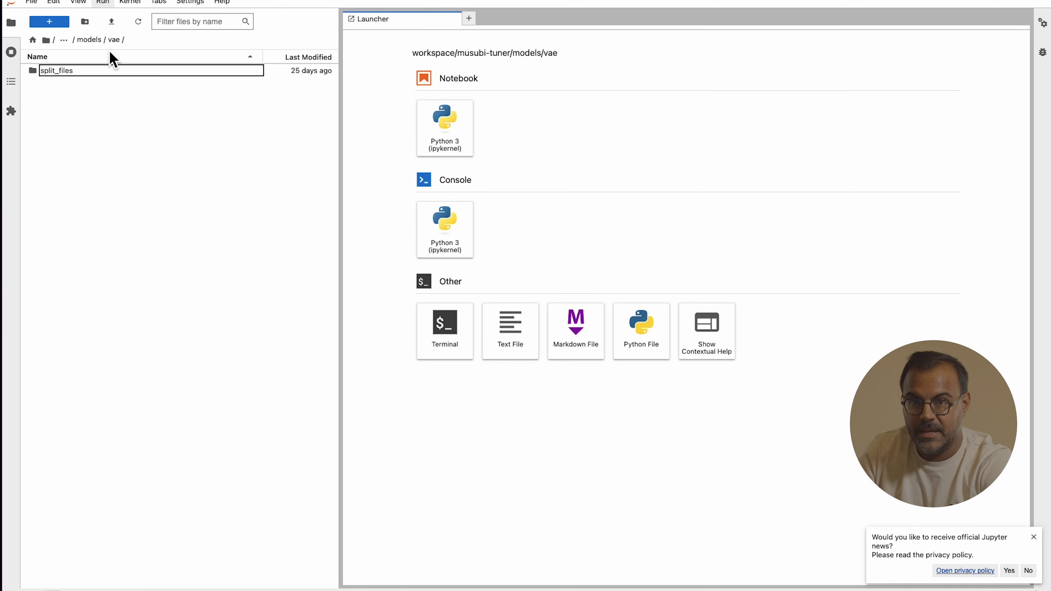
Step: Check text_encoders and the wan2.2 files in diffusion_models/split_files, then return to the workspace listing
left_click(89, 39)
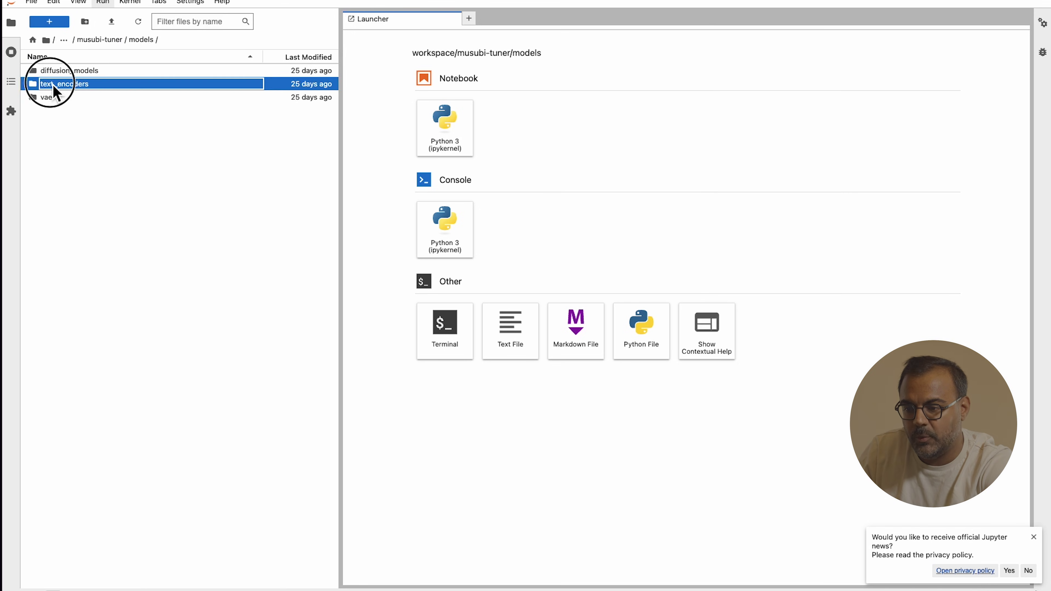
double_click(51, 83)
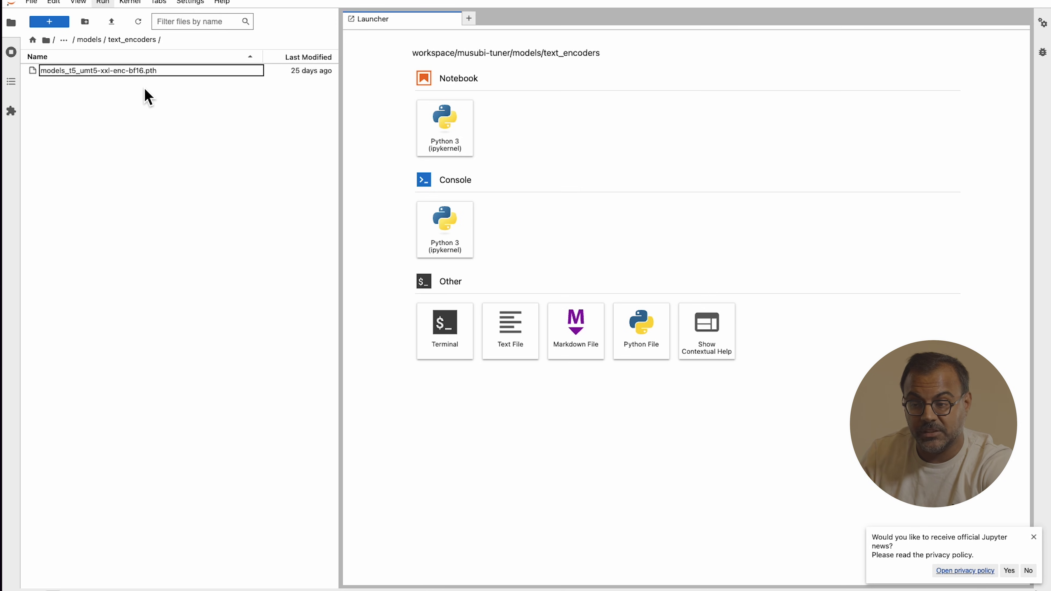
left_click(89, 40)
double_click(81, 70)
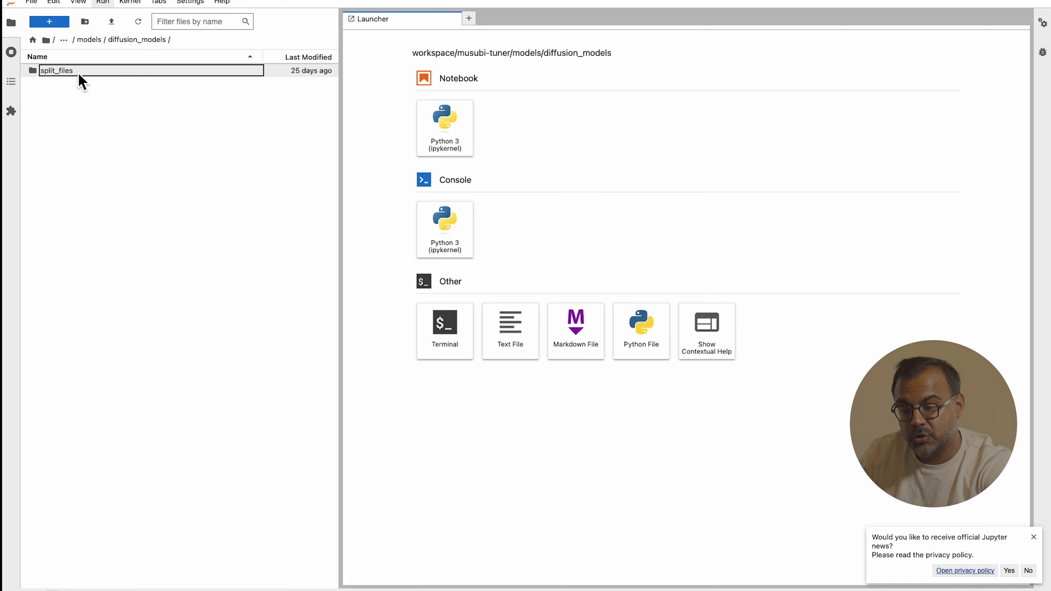
double_click(79, 72)
left_click(63, 73)
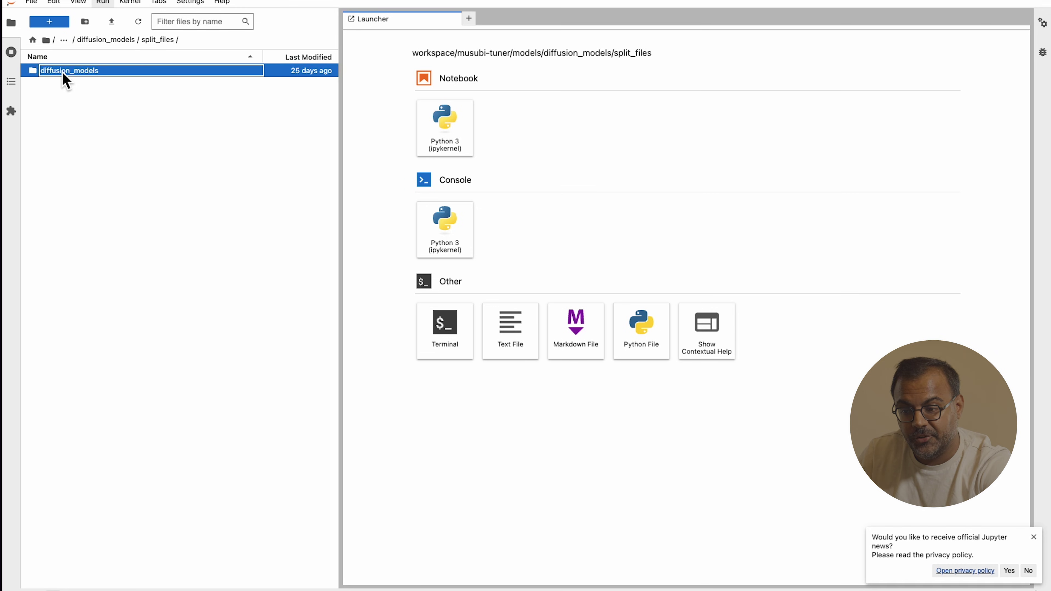
double_click(63, 74)
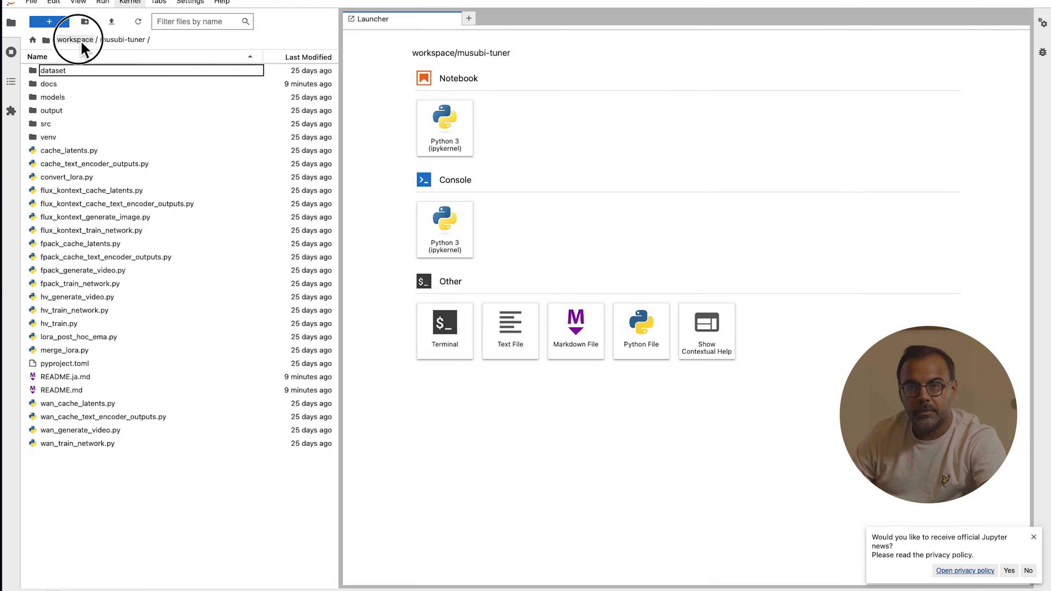
left_click(78, 41)
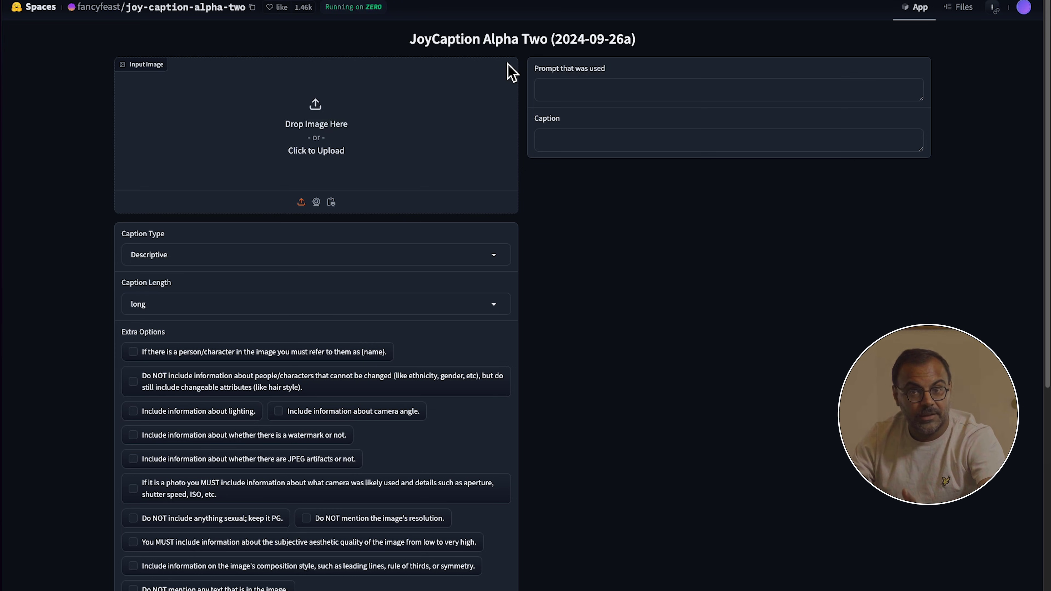
Step: Drag the cyberpunk portrait from the file window into the Input Image area
scroll(277, 301, "down", 5)
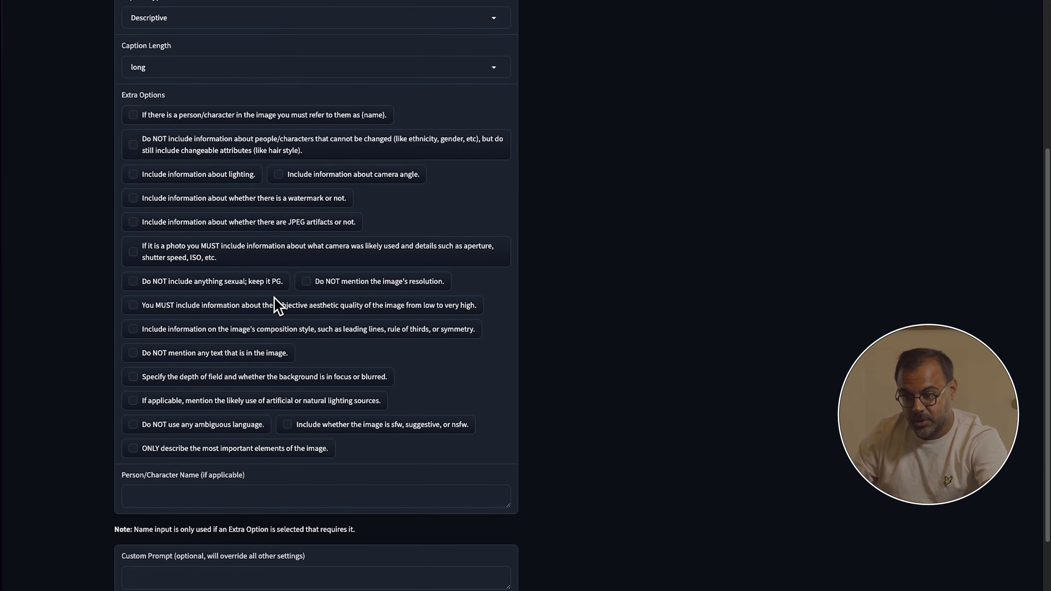
scroll(301, 233, "up", 5)
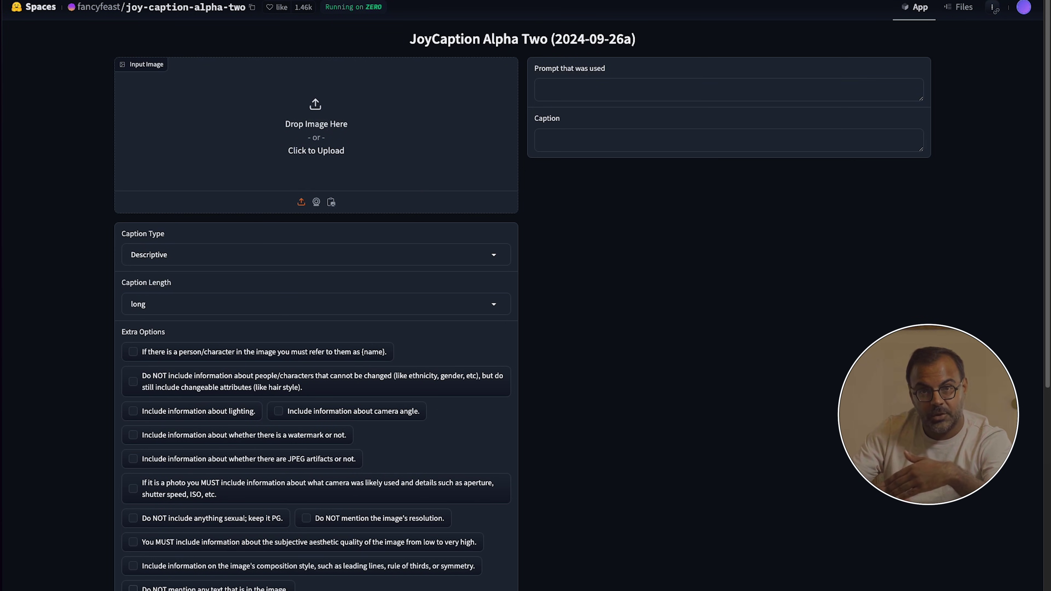
key("super+Tab")
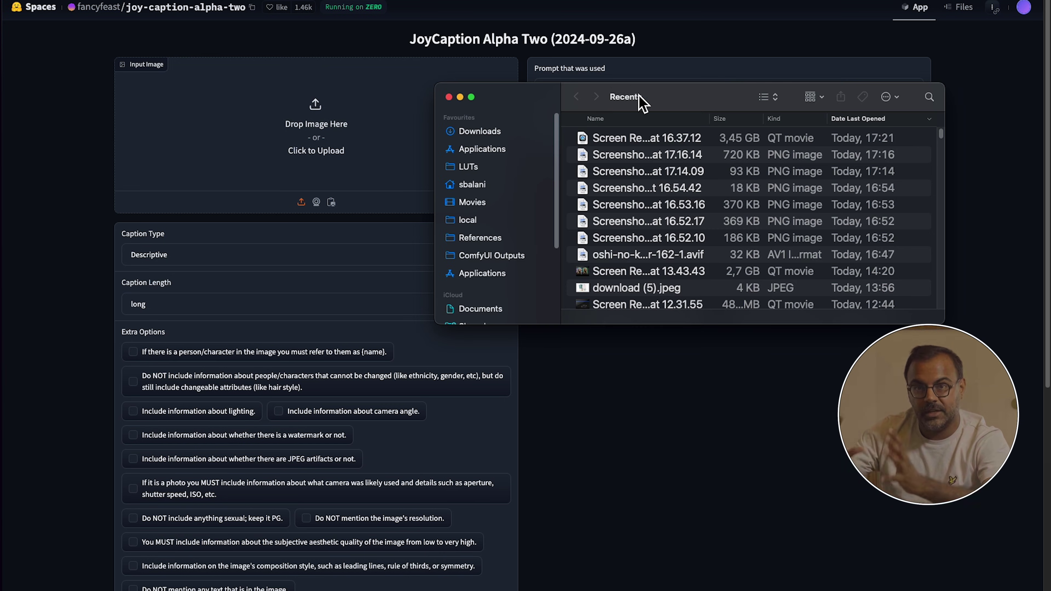
left_click_drag(639, 96, 995, 168)
scroll(850, 306, "down", 2)
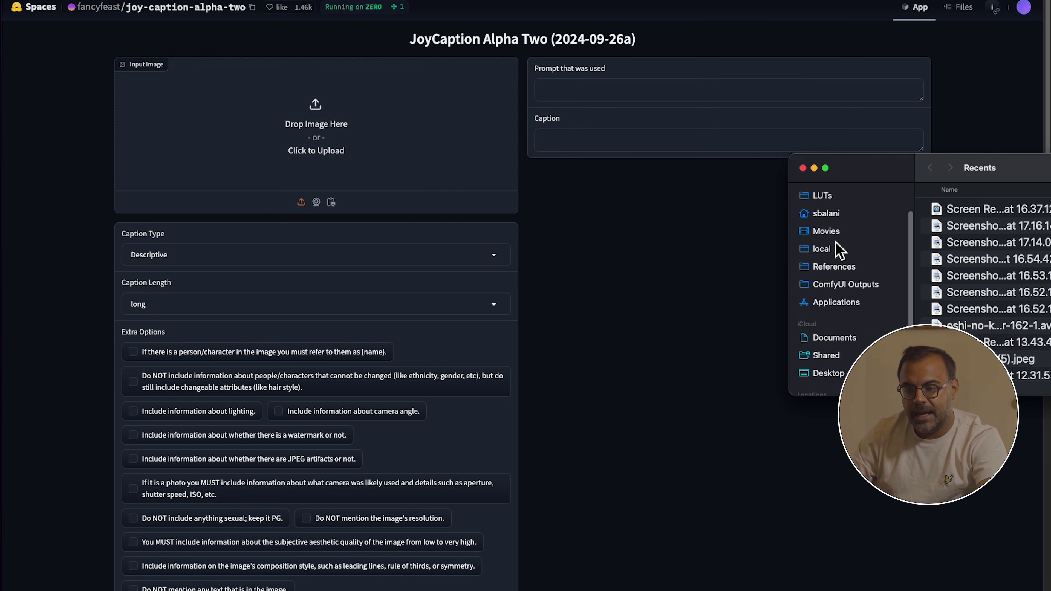
left_click_drag(840, 249, 352, 155)
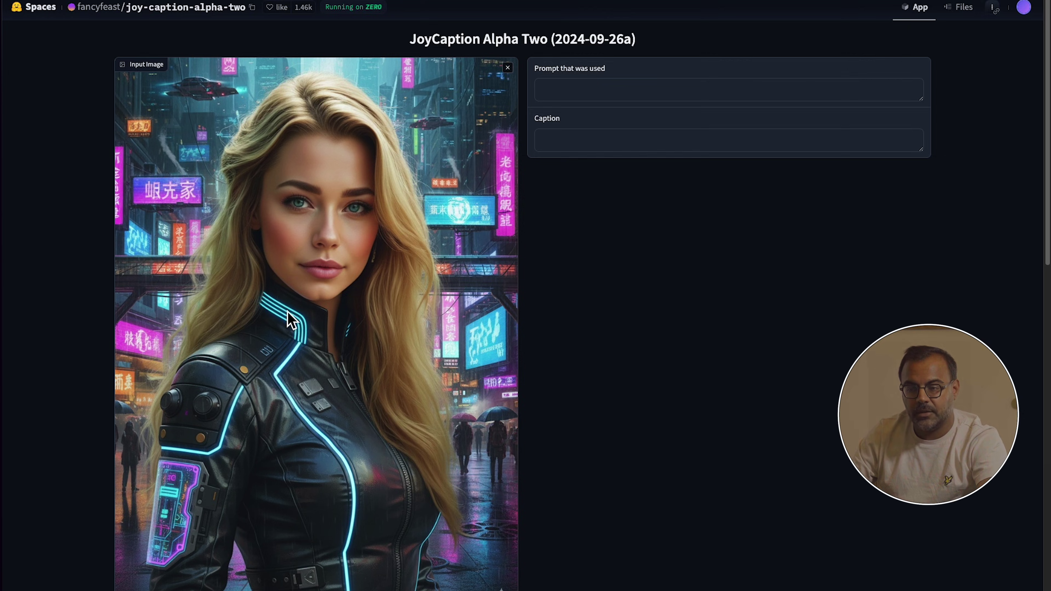
Step: Keep Caption Type as Descriptive and Caption Length as long
scroll(285, 319, "down", 5)
scroll(292, 319, "down", 6)
left_click(219, 85)
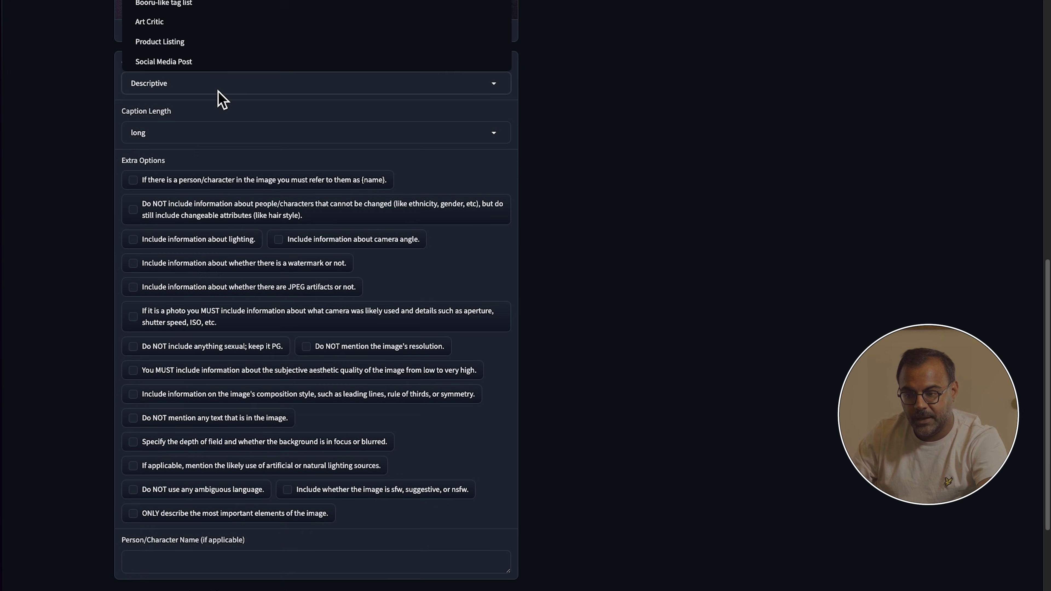
scroll(218, 108, "up", 3)
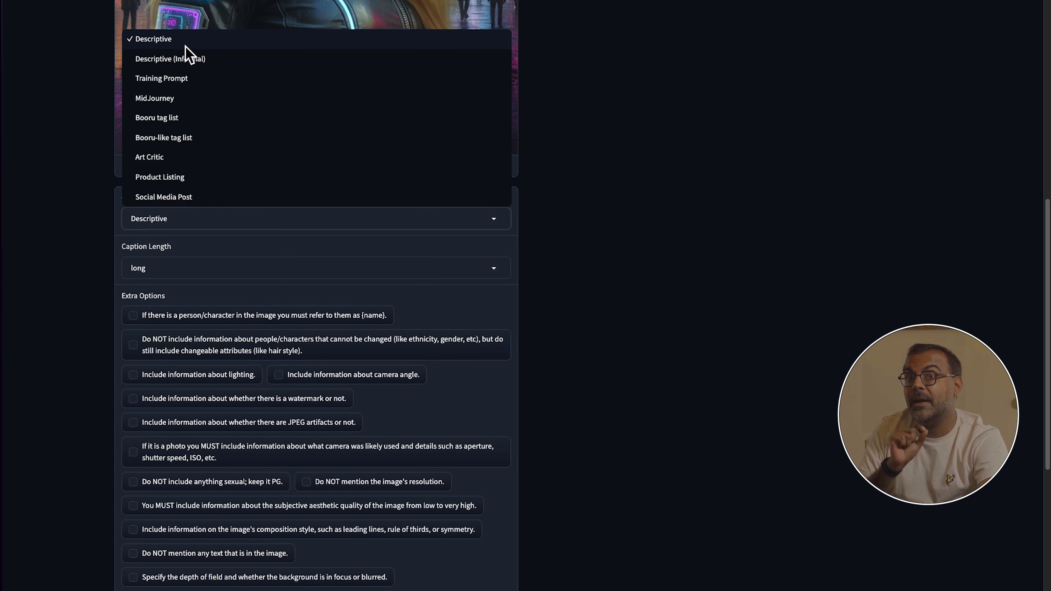
left_click(159, 39)
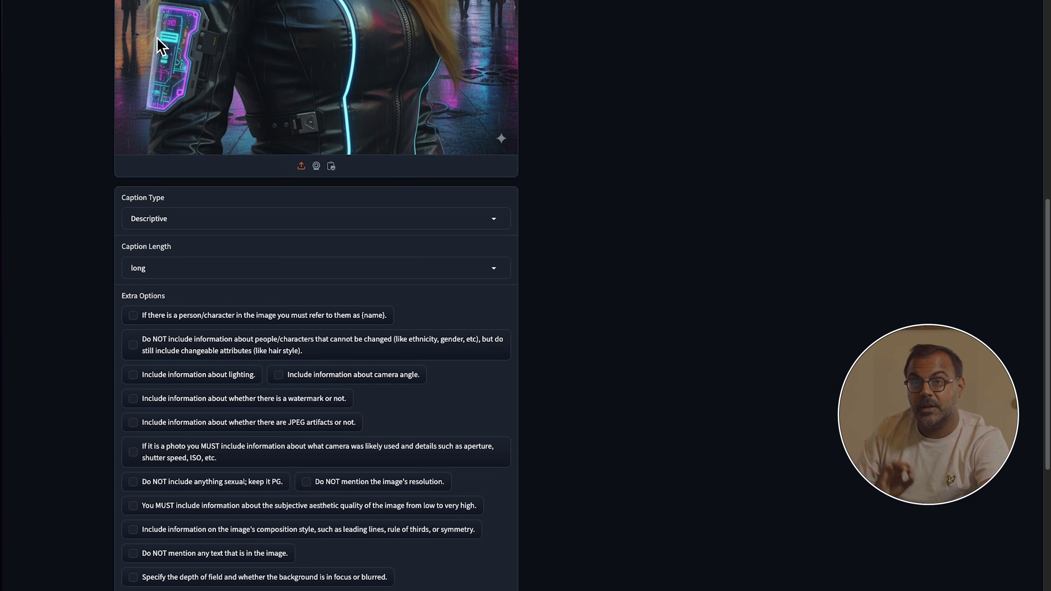
left_click(172, 272)
left_click(16, 321)
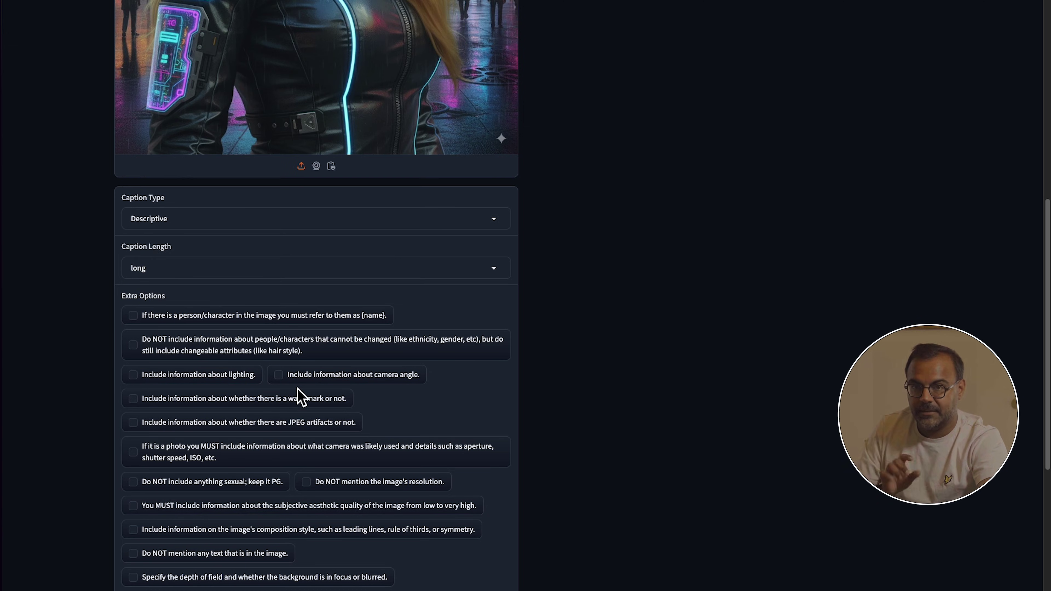
scroll(297, 389, "down", 5)
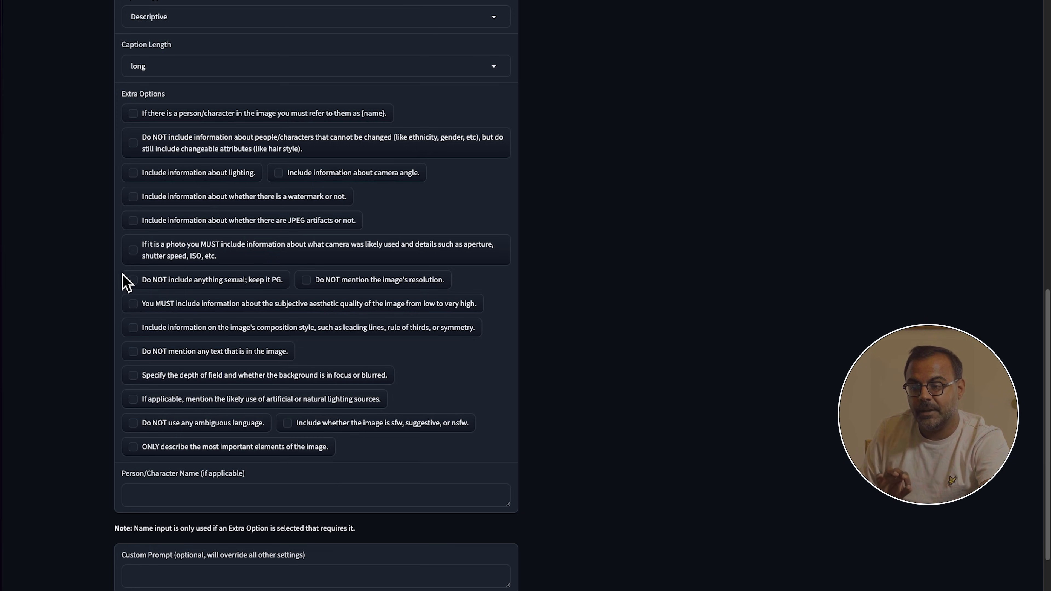
Step: Tick the keep-it-PG, lighting, camera angle and no-image-text extra options
left_click(132, 281)
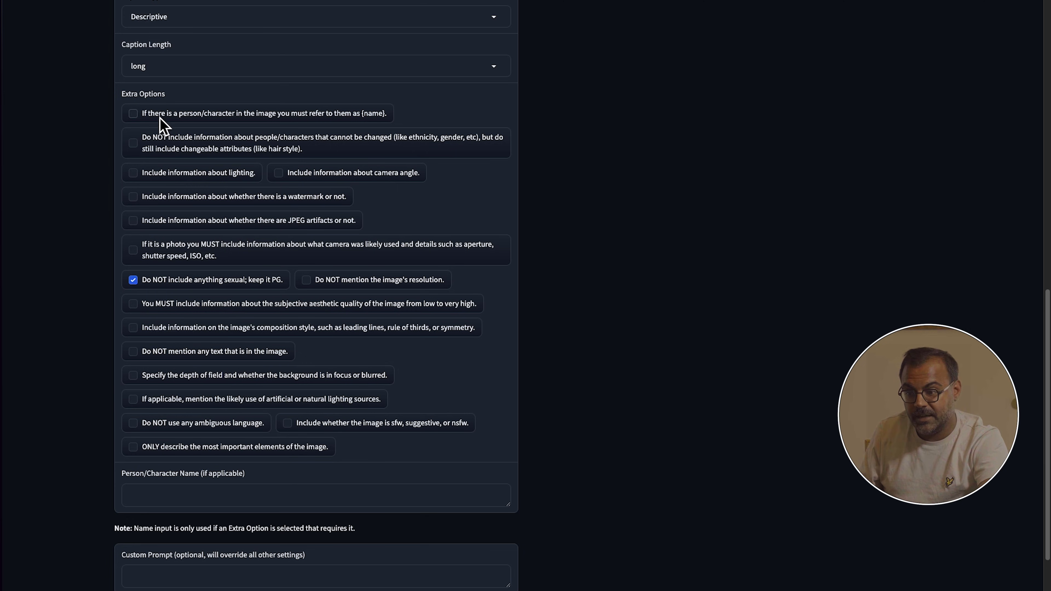
left_click(134, 174)
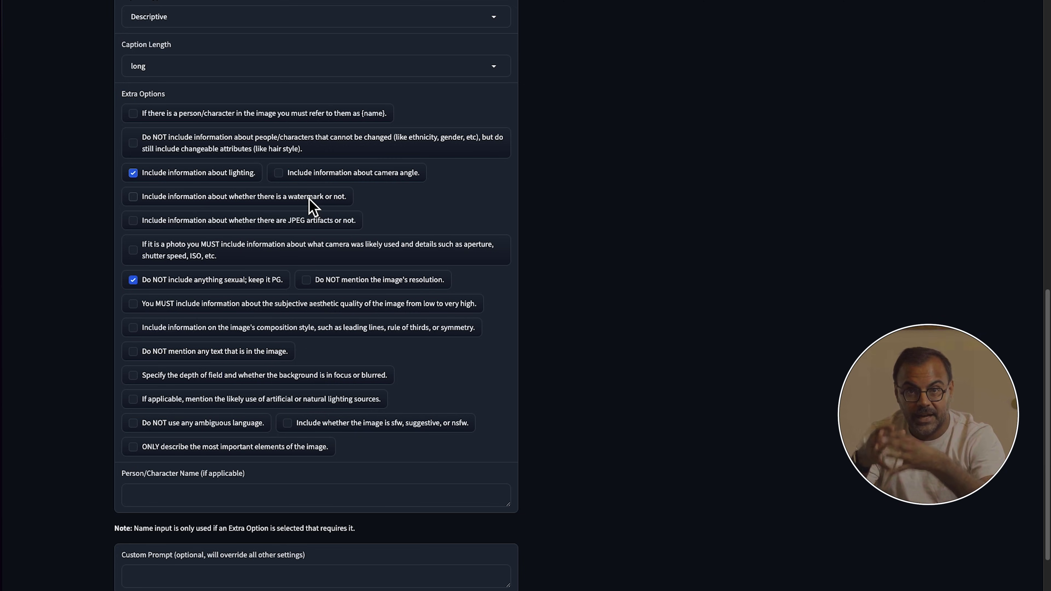
left_click(286, 176)
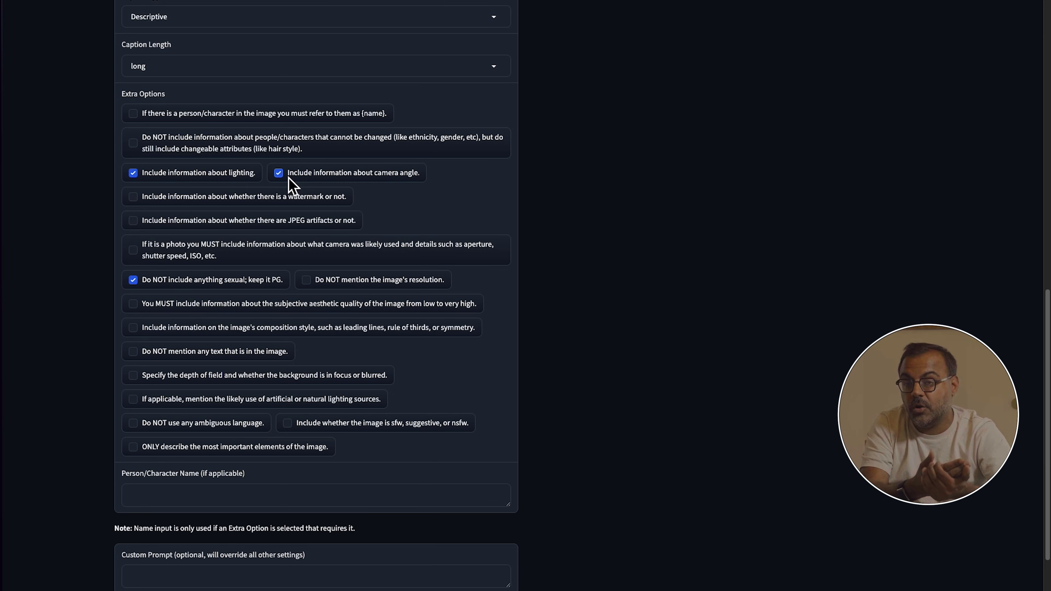
scroll(132, 319, "down", 1)
left_click(134, 320)
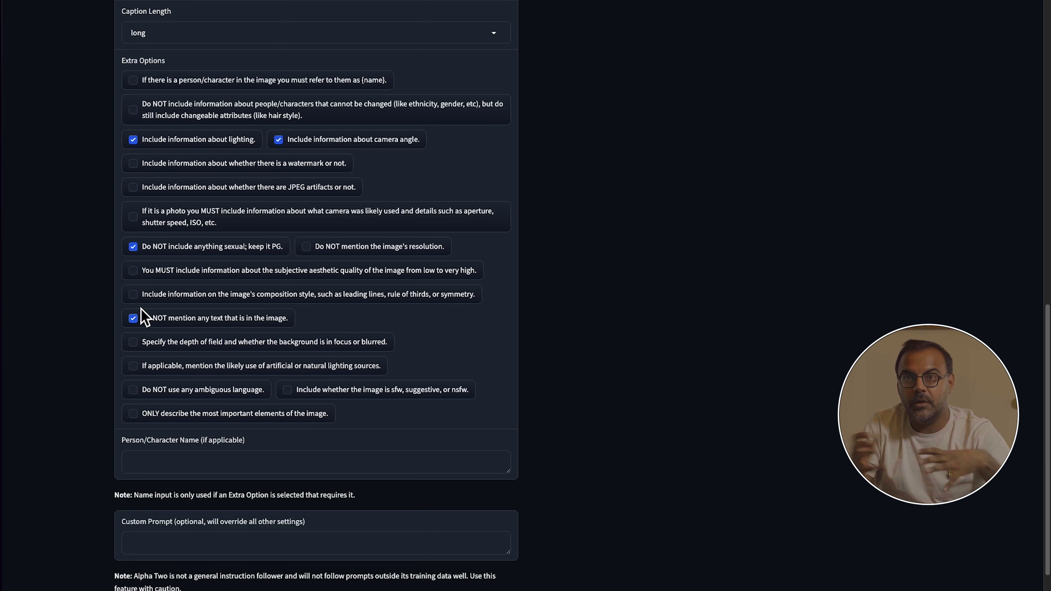
scroll(145, 317, "down", 2)
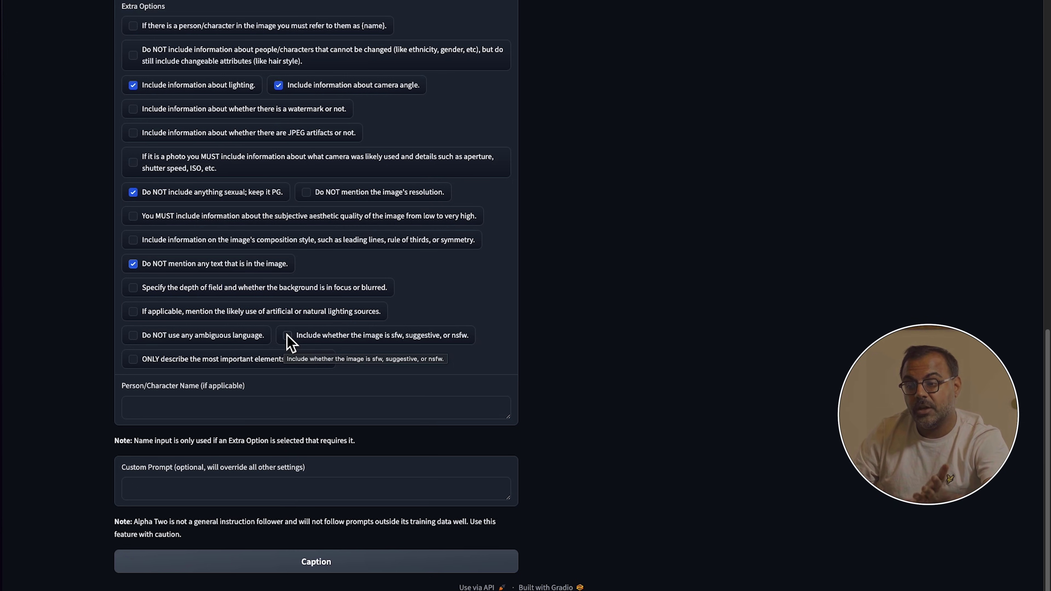
left_click(207, 410)
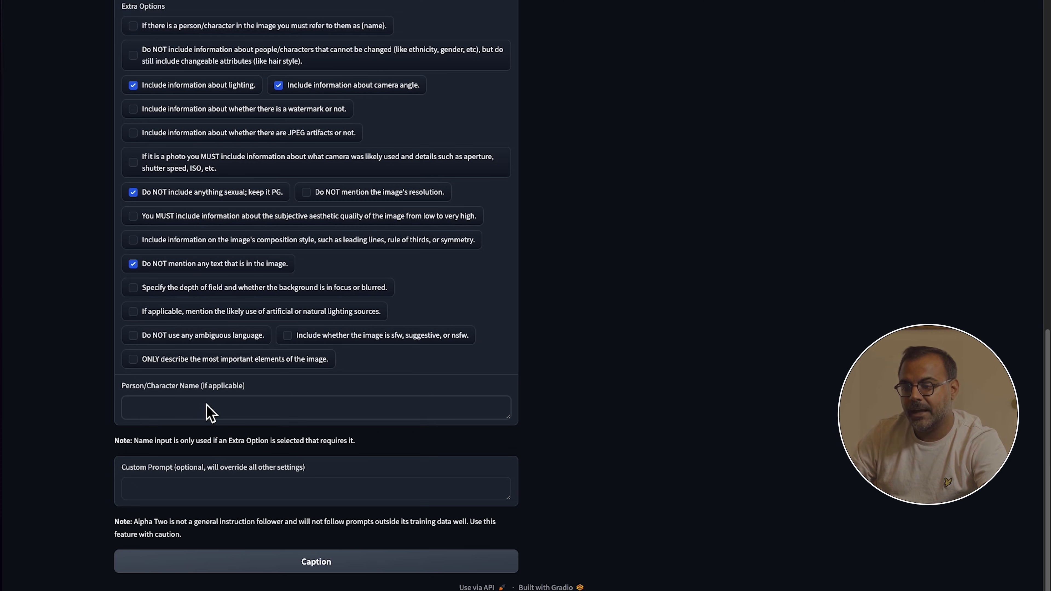
Step: Enter a name in the Person/Character Name field and run Caption on the portrait
type("Lydia")
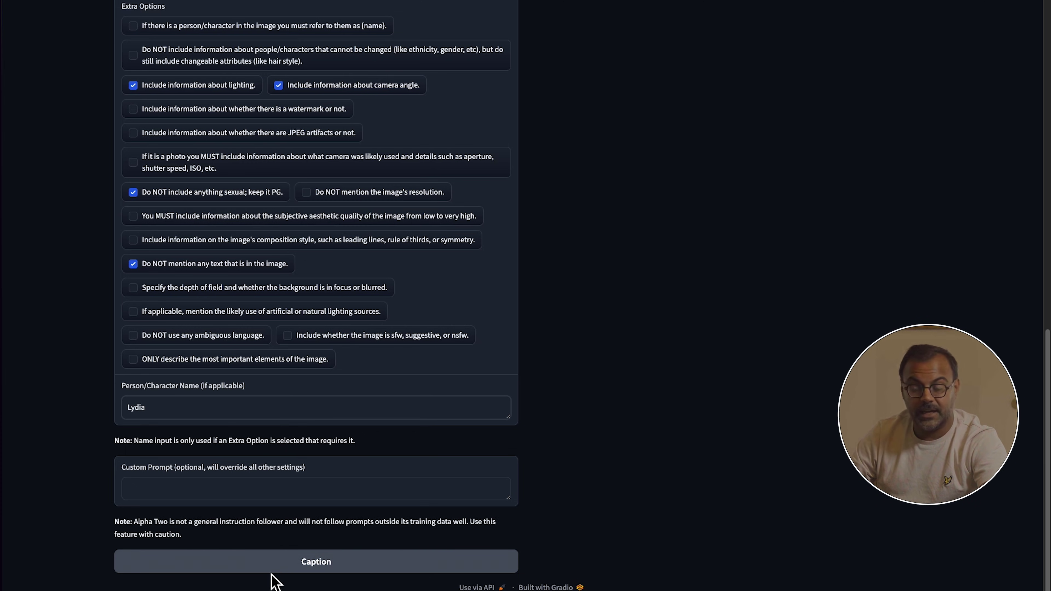
left_click(270, 570)
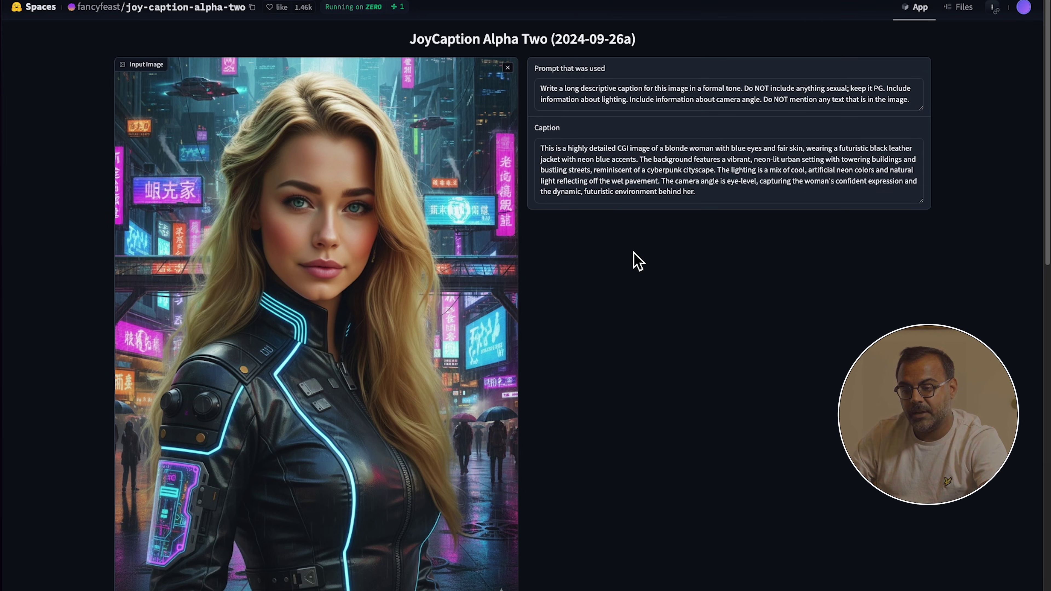
Step: Paste the generated caption into a new TextEdit document, then close it without saving
triple_click(574, 175)
key("super+c")
key("super+space")
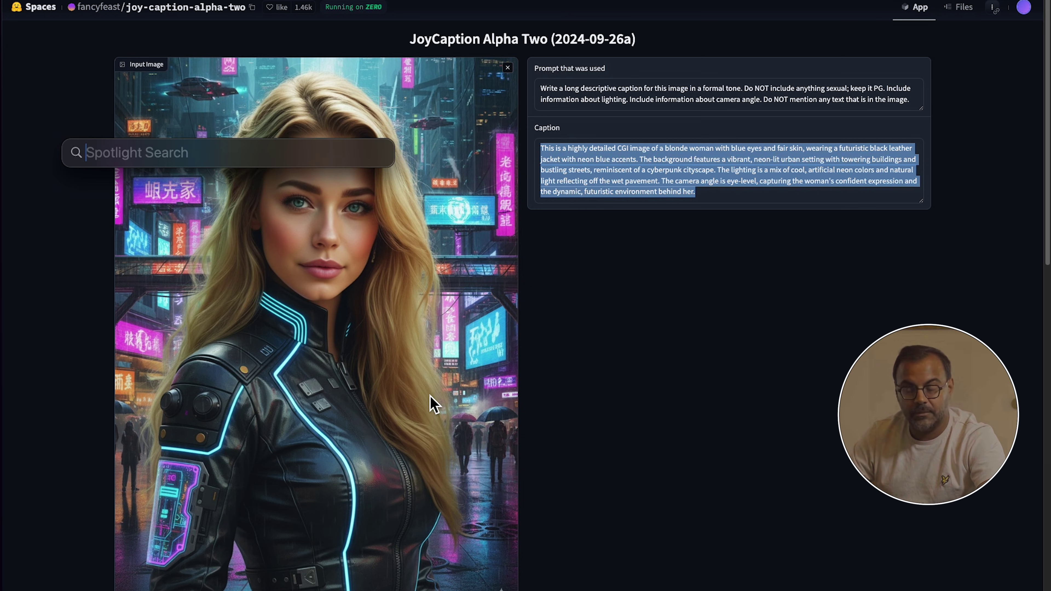
type("text")
key("Return")
key("super+v")
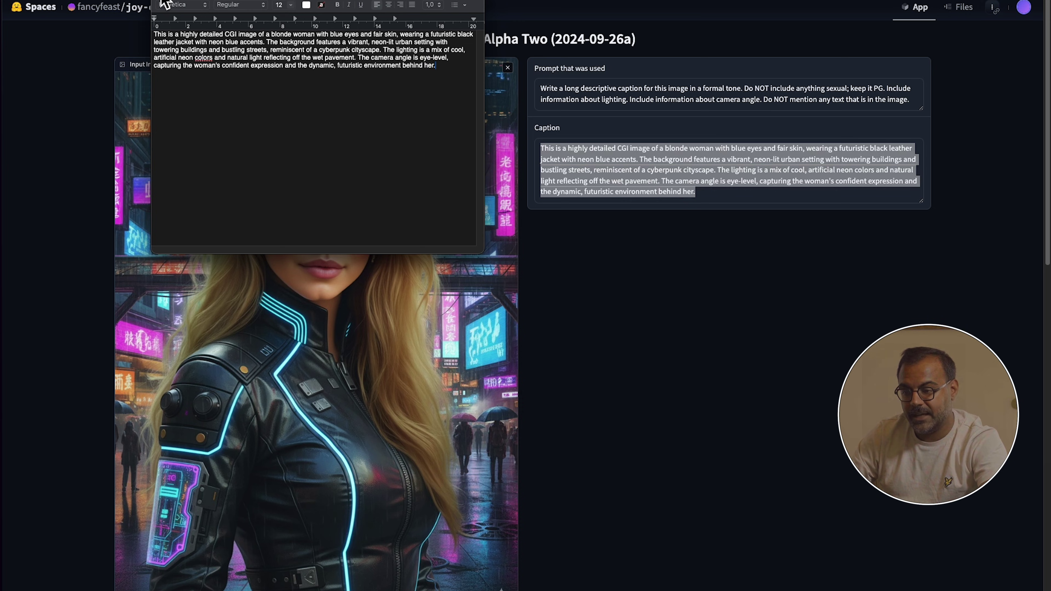
key("super+w")
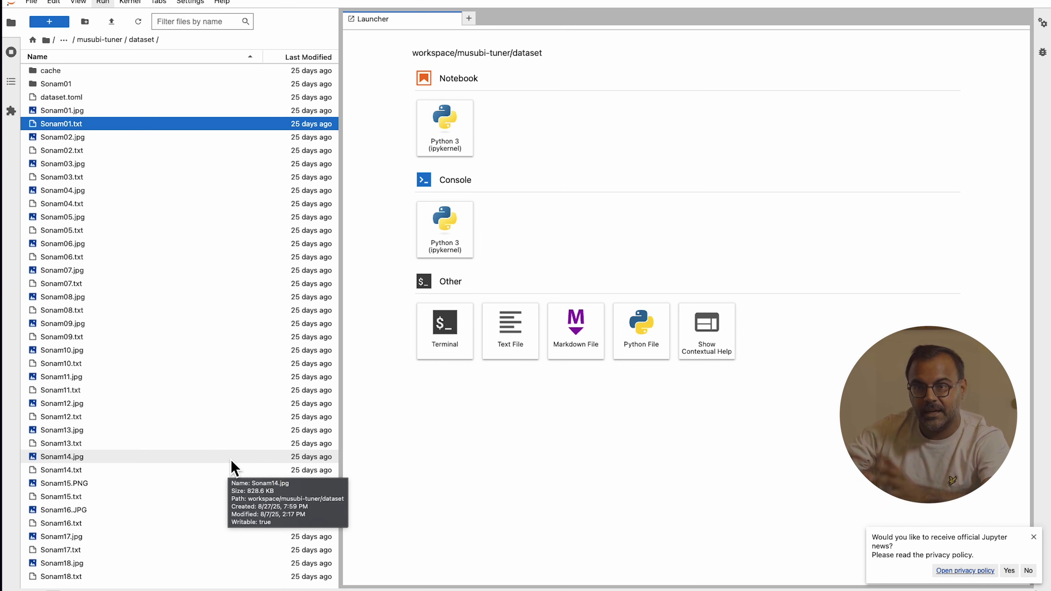
Step: Open a new terminal, cd .. into musubi-tuner, and paste the wan_cache_latents.py caching command
left_click(454, 342)
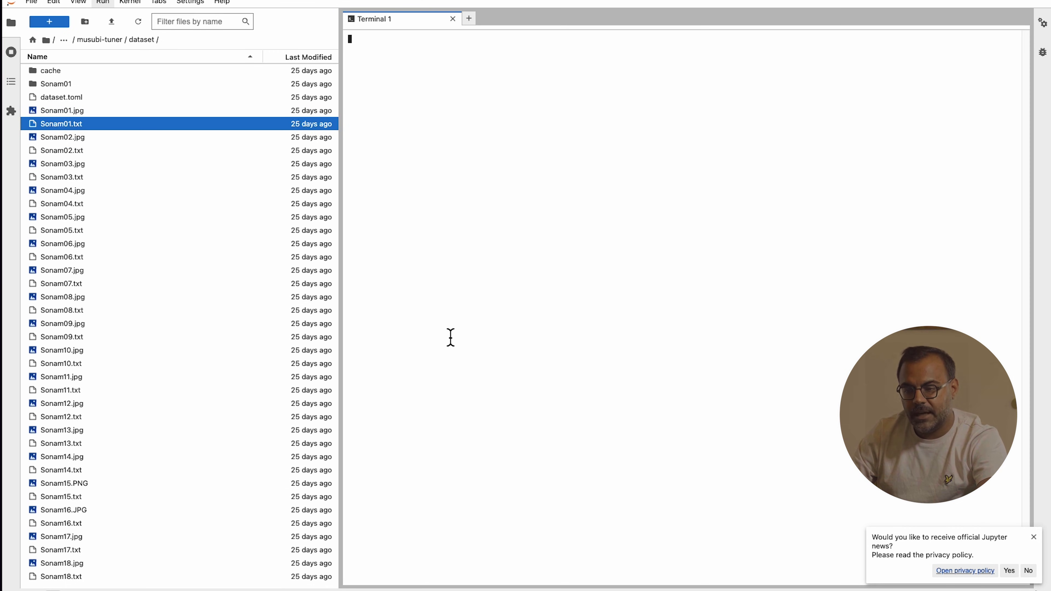
type("cd ..")
key("Return")
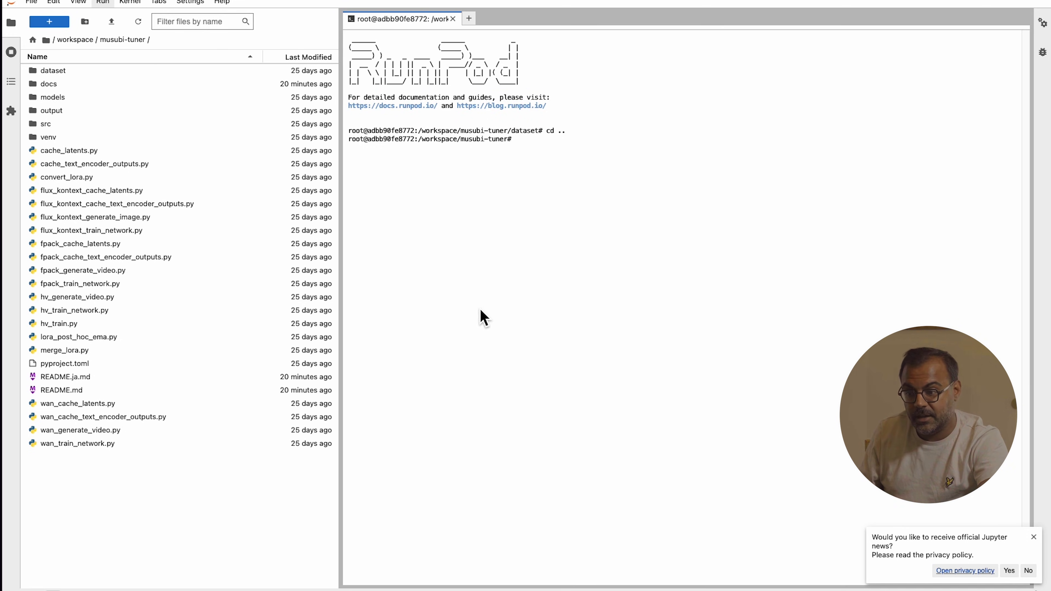
type("python src/musubi_tuner/wan_cache_latents.py --dataset_config /workspace/musubi-tuner/dataset/dataset.toml --vae /workspace/musubi-tuner/models/vae/split_files/vae/wan_2.1_vae.safetensors")
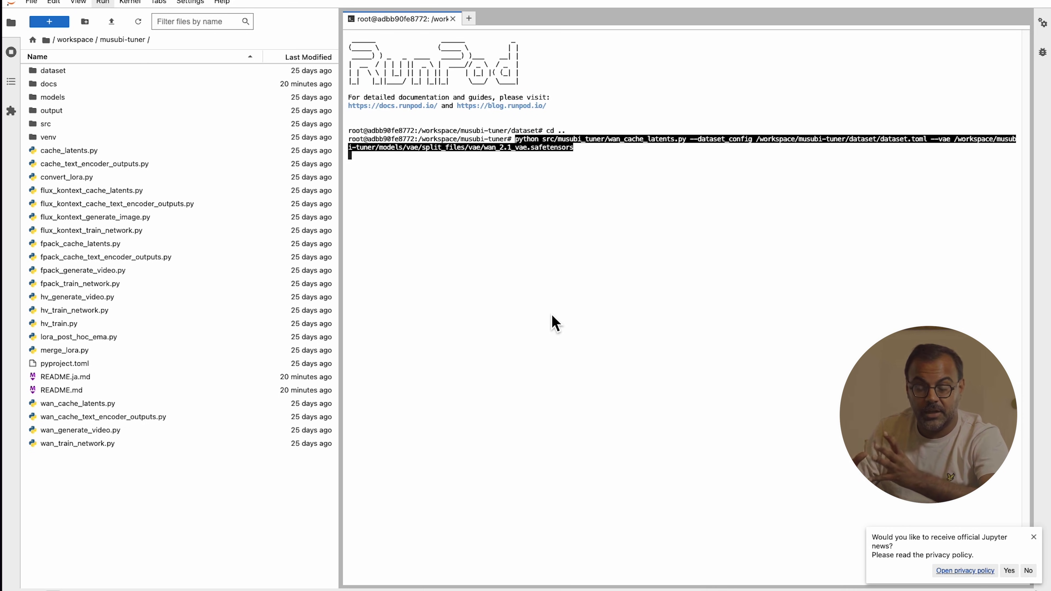
left_click(555, 323)
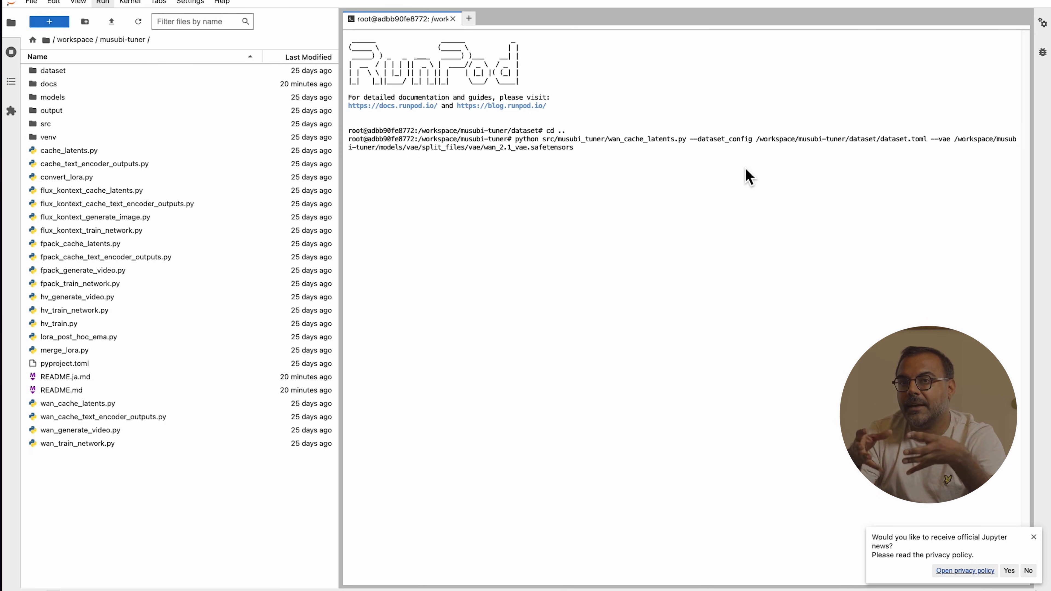
left_click(57, 72)
Step: Open dataset.toml to check its 960×960 resolution and directories, then return to the terminal
double_click(56, 72)
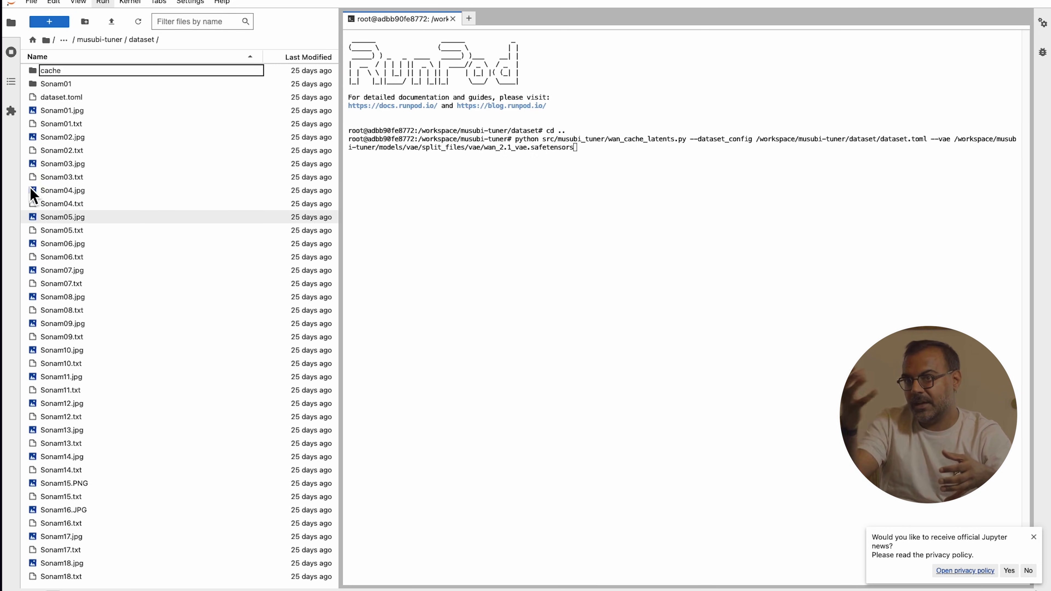
left_click(59, 99)
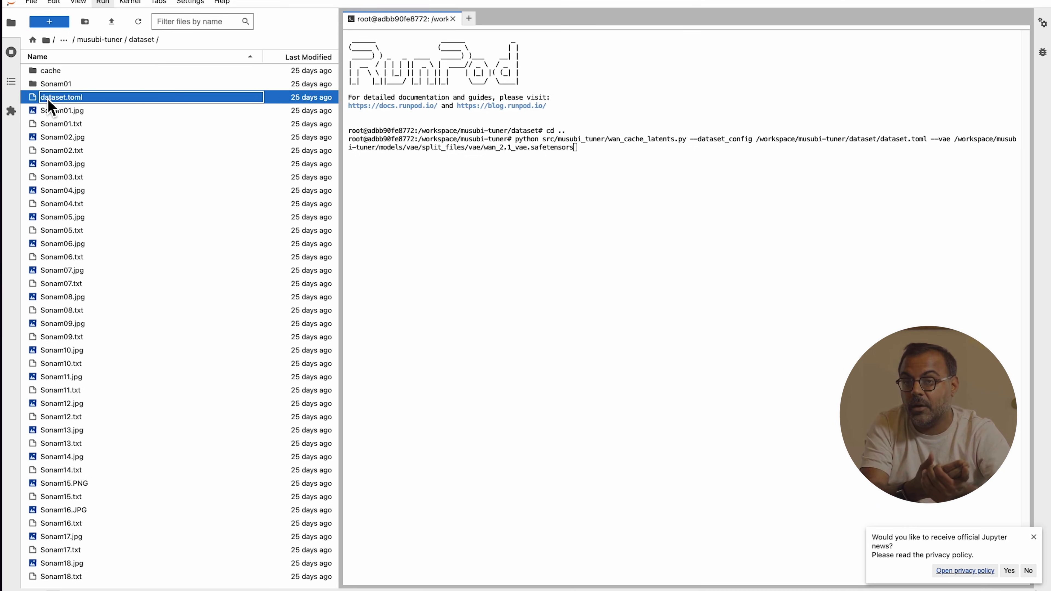
double_click(53, 99)
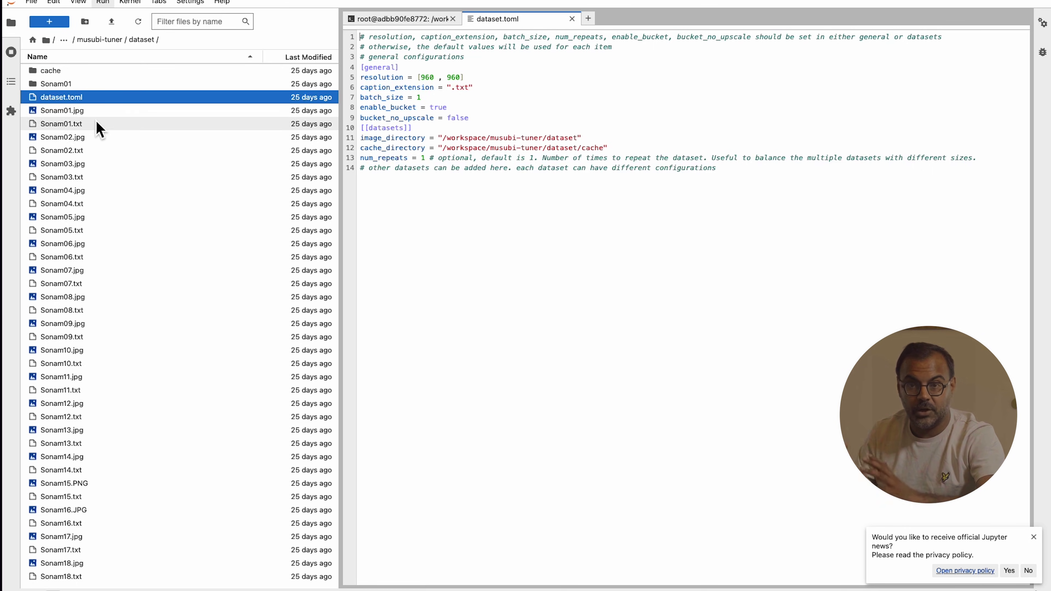
left_click(402, 19)
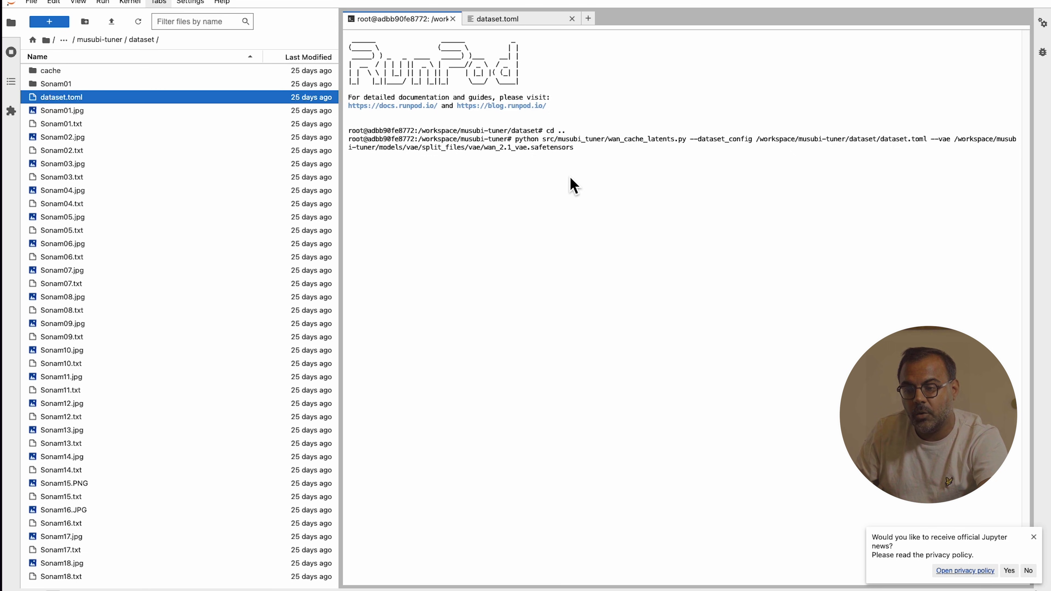
Step: Cancel the pending latent-caching command to get a fresh terminal prompt in split_files/diffusion_models
key("ctrl+c")
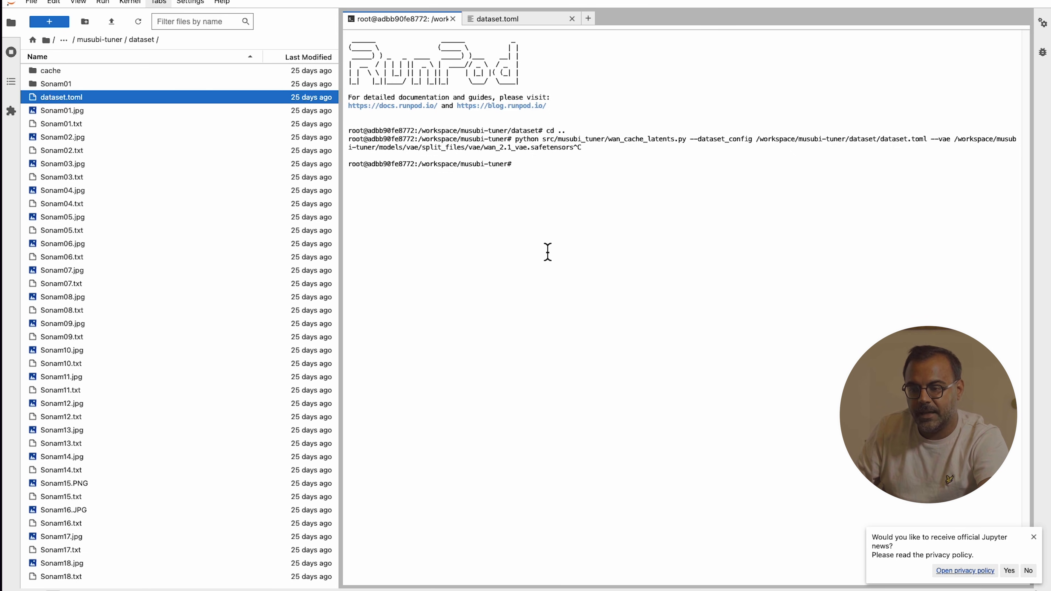
key("super+v")
key("Right")
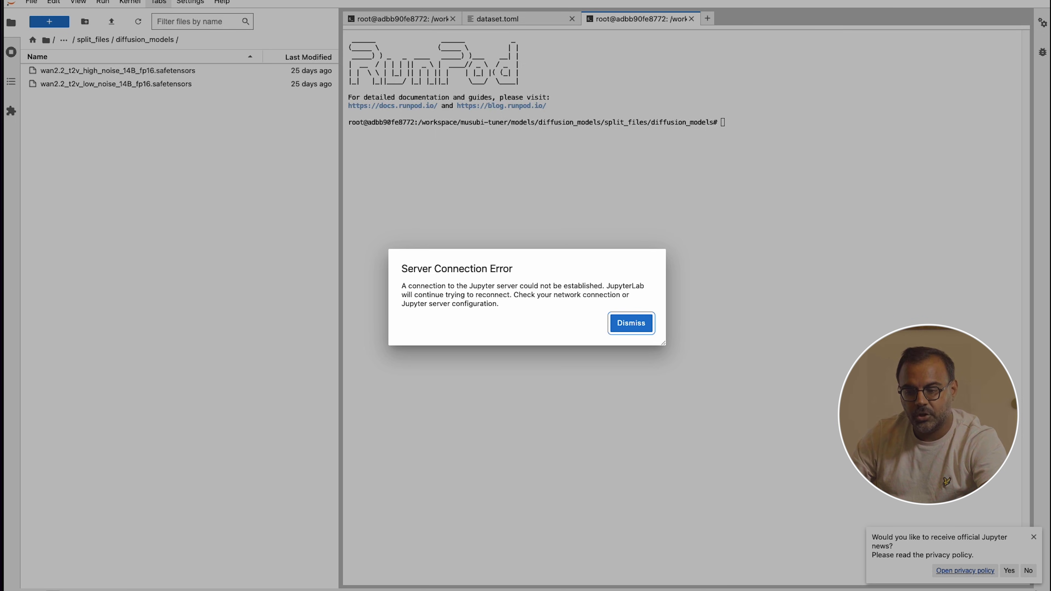
Step: Enlarge the training command document's text to font size 18
key("super+Tab")
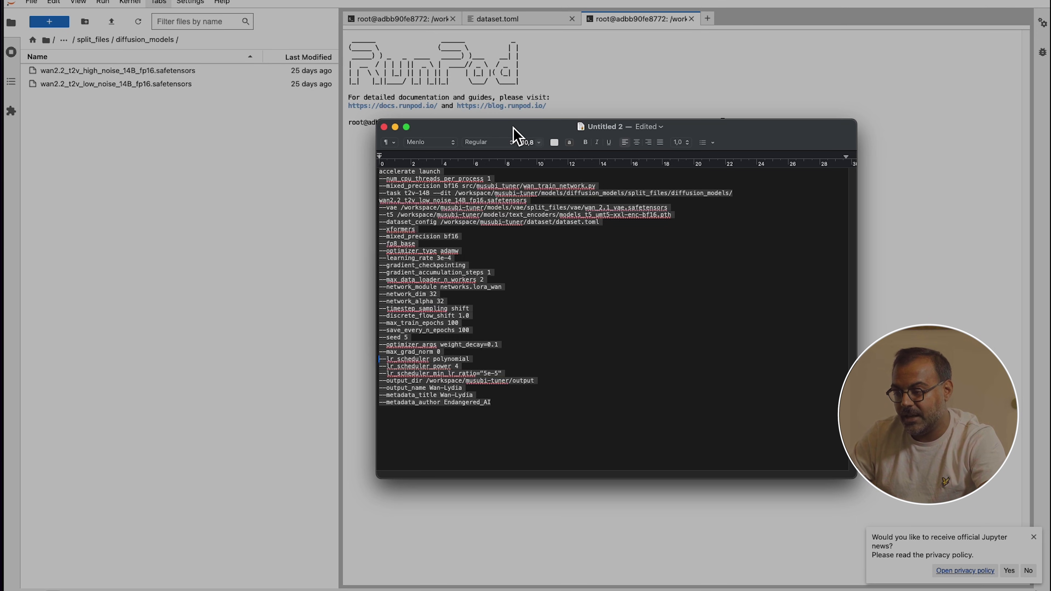
left_click(553, 380)
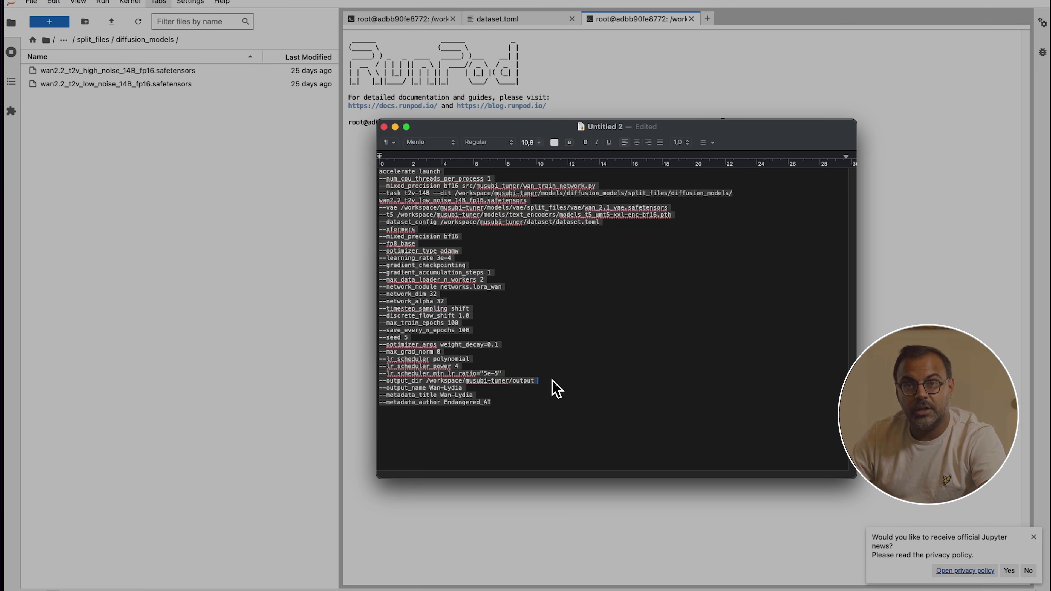
key("super+plus")
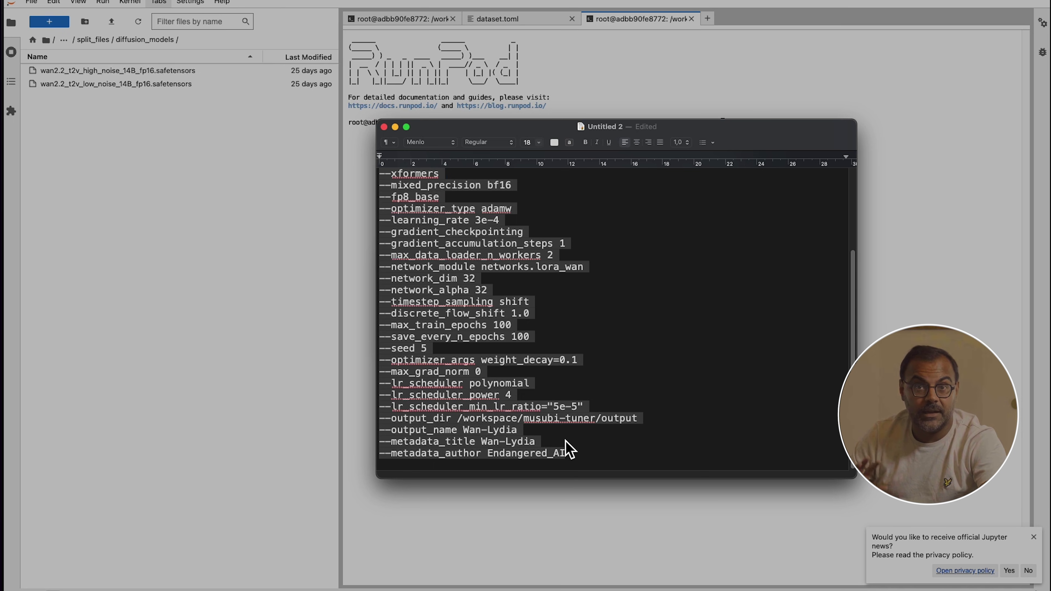
Step: Move the --dit model path onto its own line
scroll(569, 450, "up", 5)
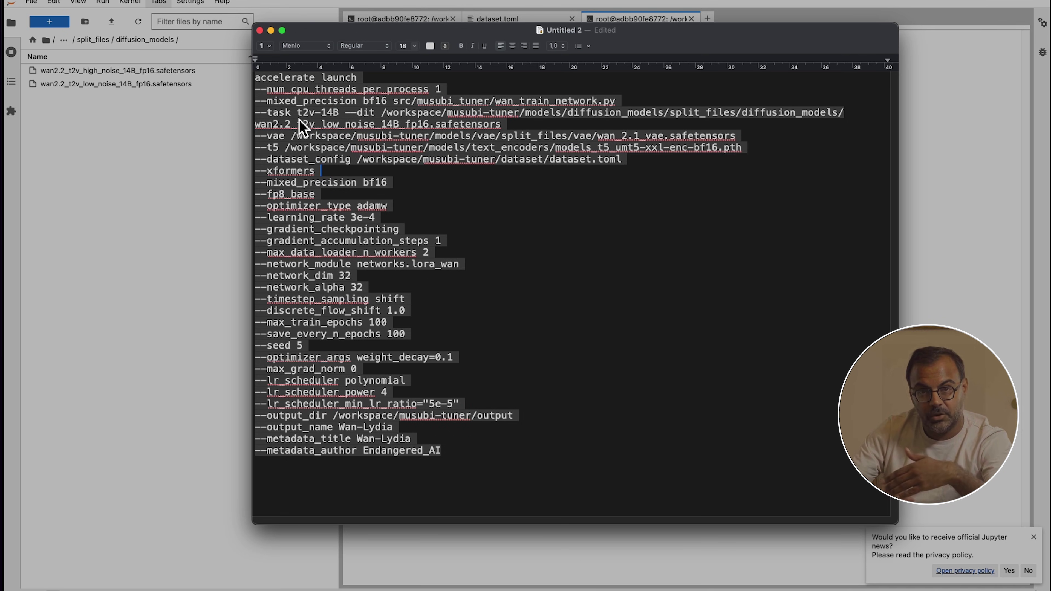
left_click(346, 112)
key("Return")
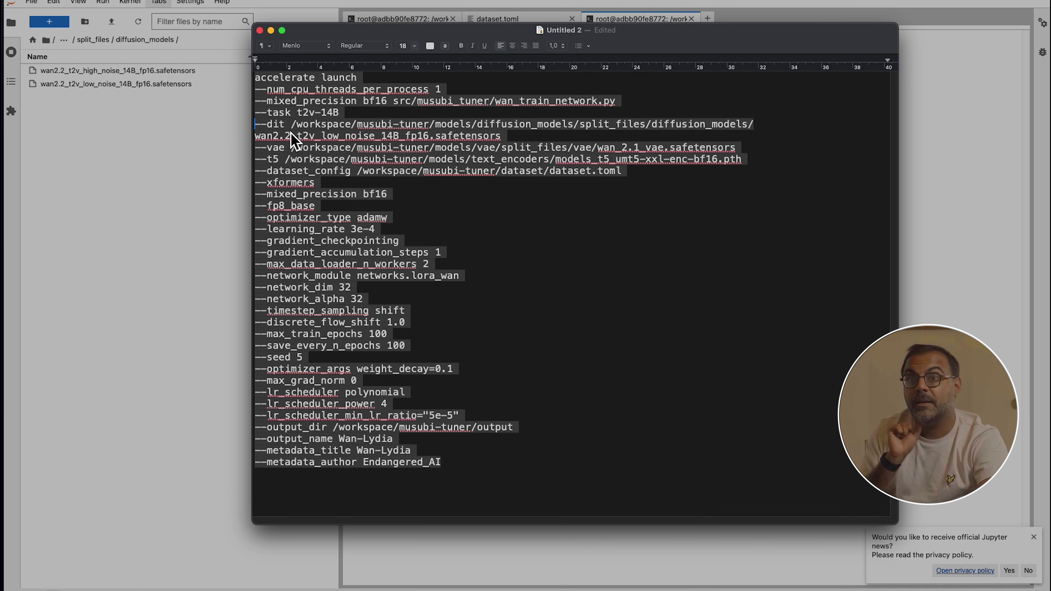
double_click(338, 136)
Step: Change 'low' to 'high' in the --dit model file name
key("Right")
key("Left")
key("Left")
left_click_drag(338, 136, 321, 136)
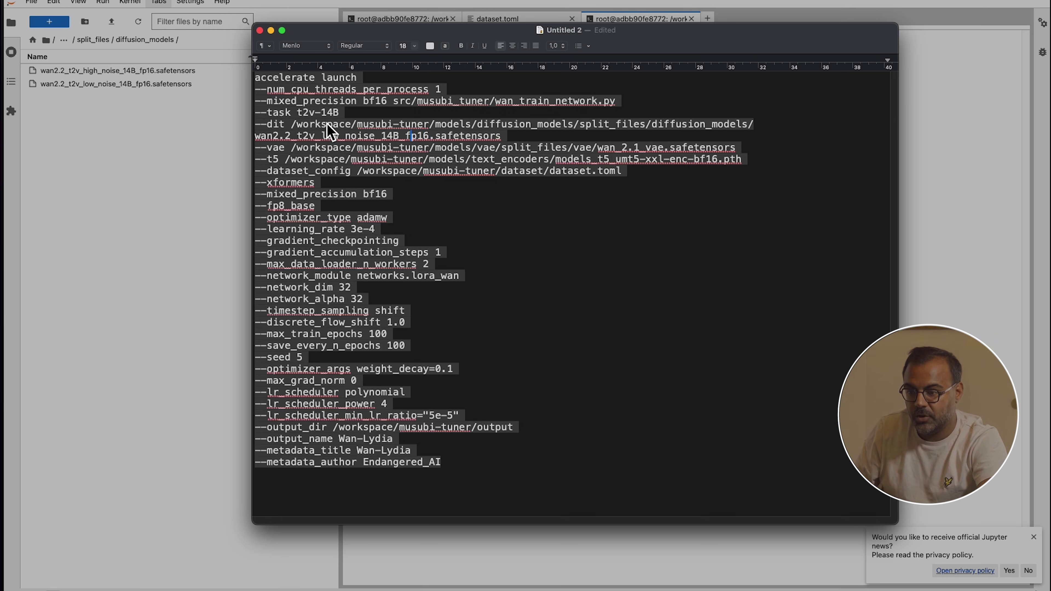
type("high")
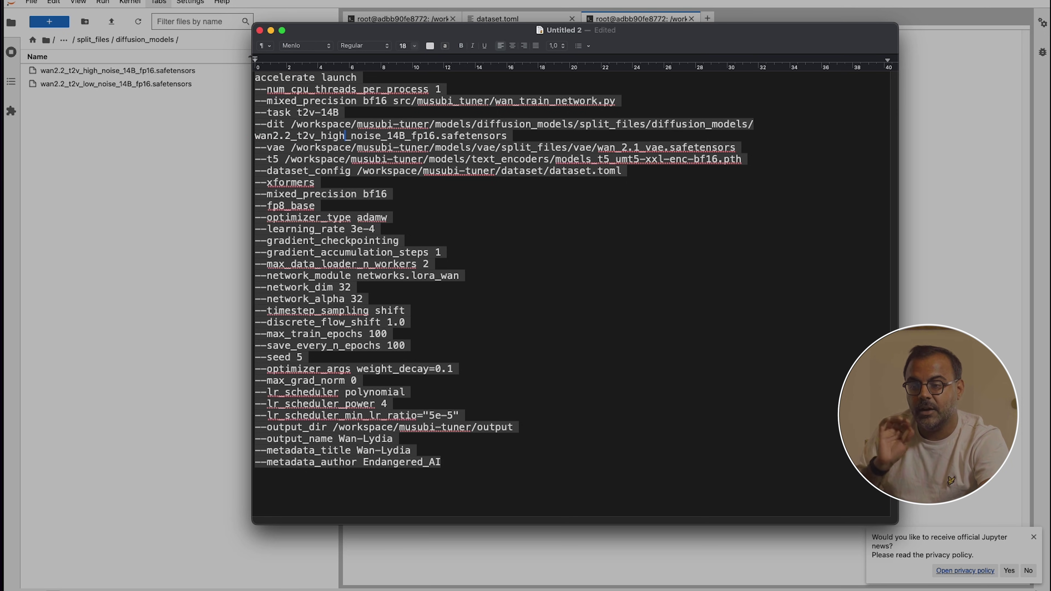
Step: Rename the output_name to Wan-Lydia_high
left_click(400, 441)
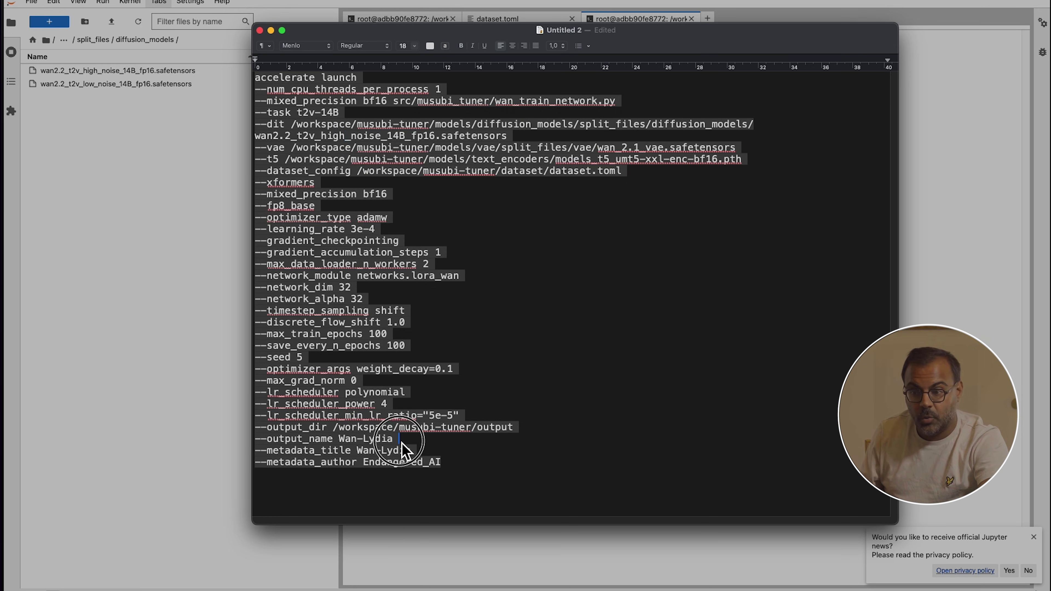
key("BackSpace")
type("_high")
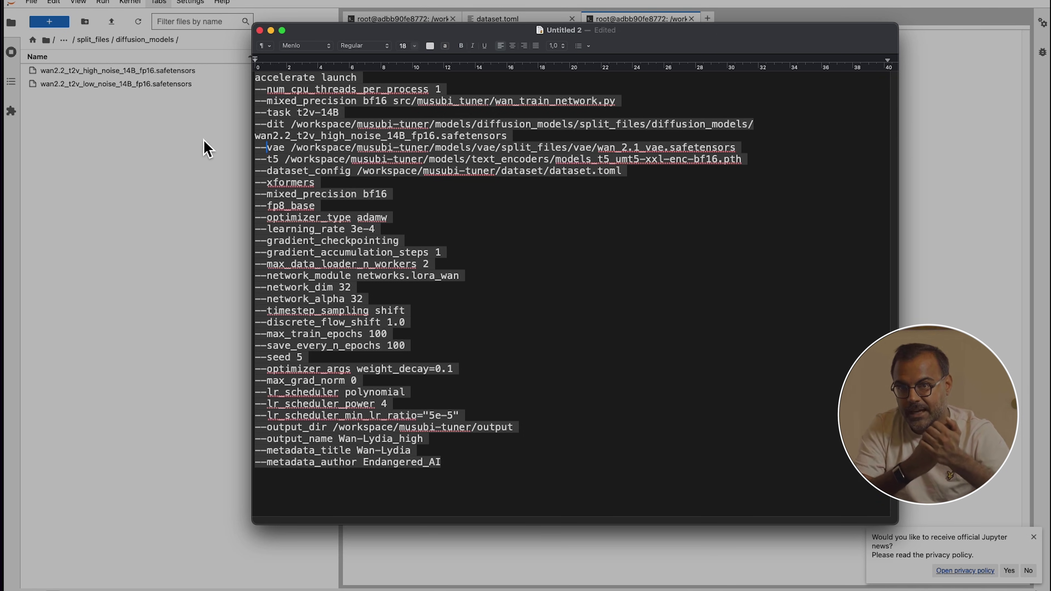
left_click(188, 170)
Step: Browse from musubi-tuner into the dataset folder in the file browser
left_click(63, 39)
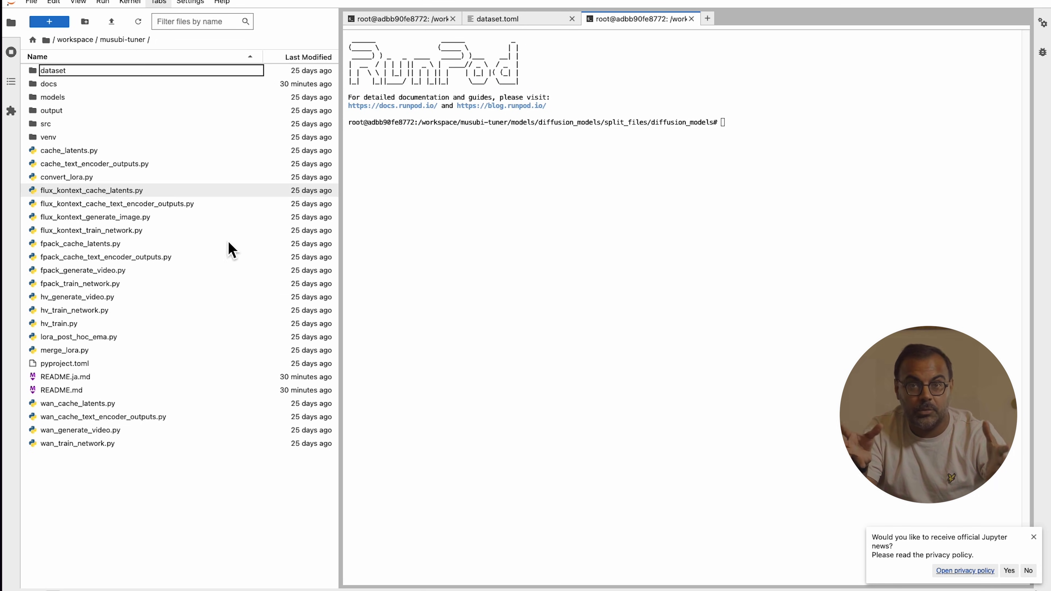
left_click(60, 71)
double_click(128, 69)
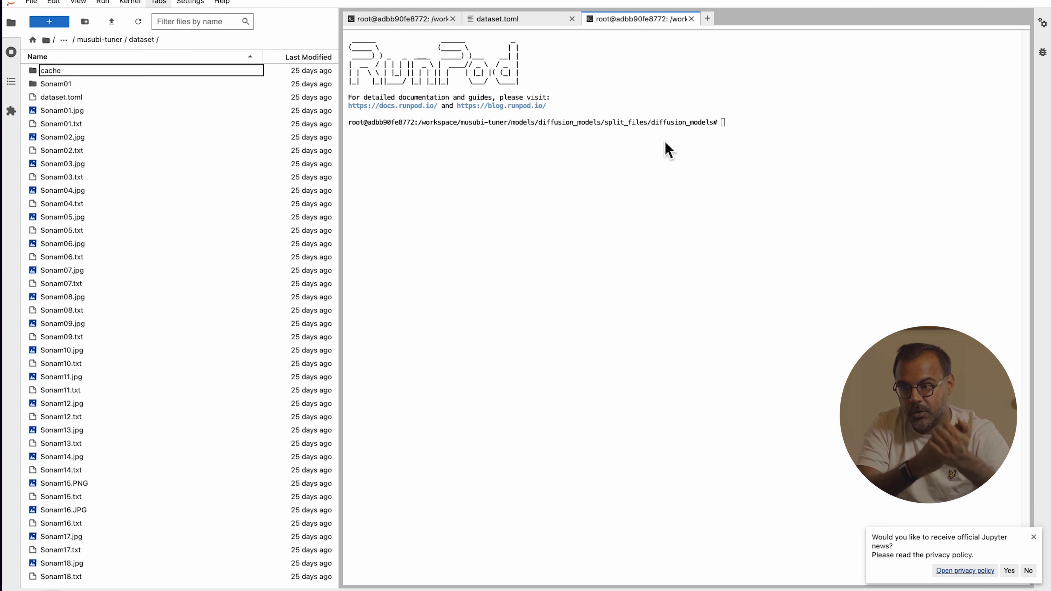
Step: Remove the typed Sonam01/ so dataset_config stays dataset/dataset.toml
key("super+Tab")
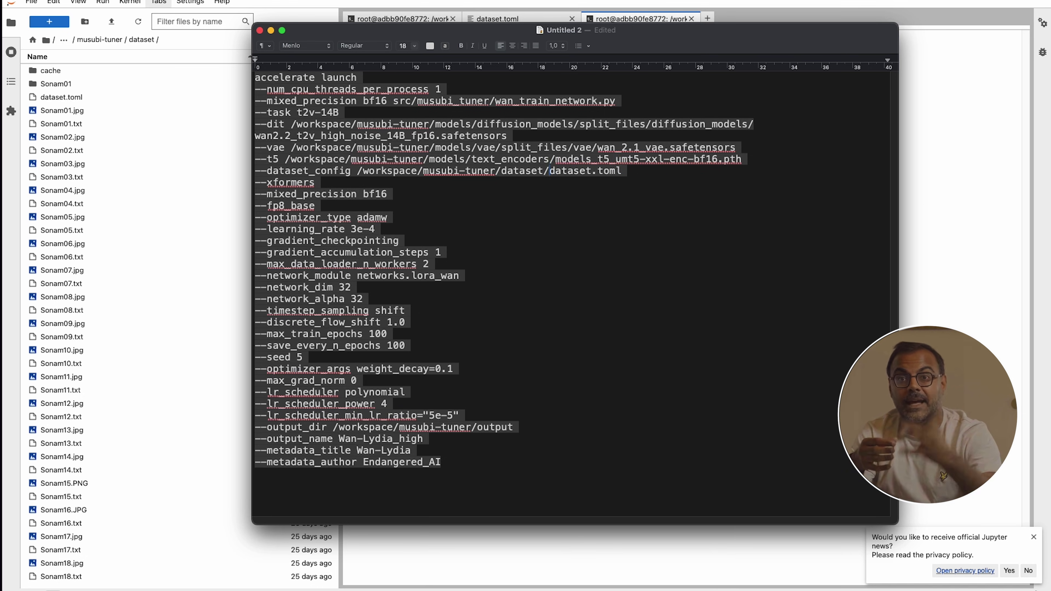
type("Sonam01/")
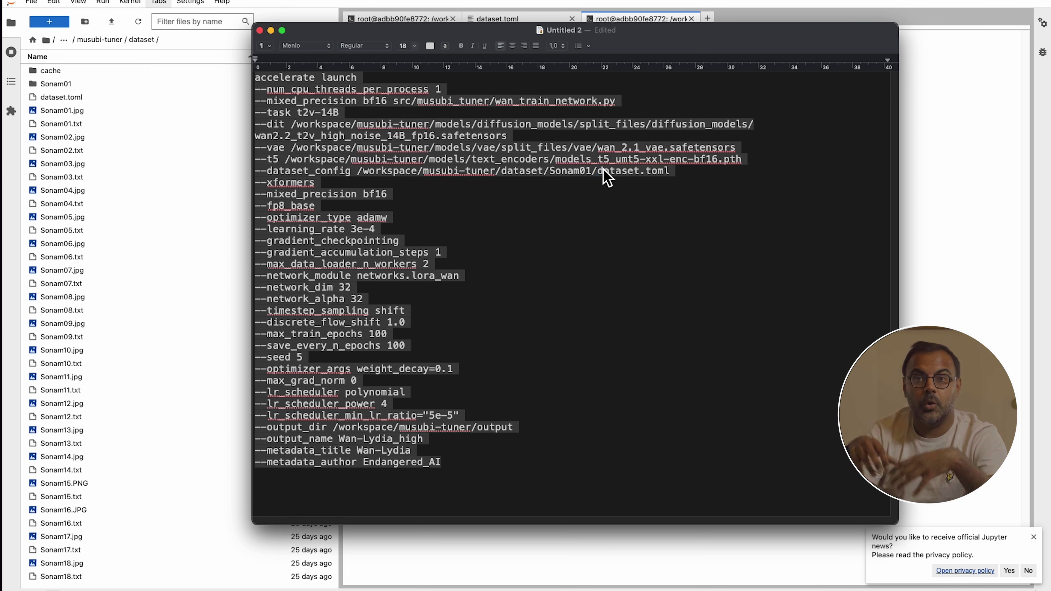
double_click(571, 171)
key("BackSpace")
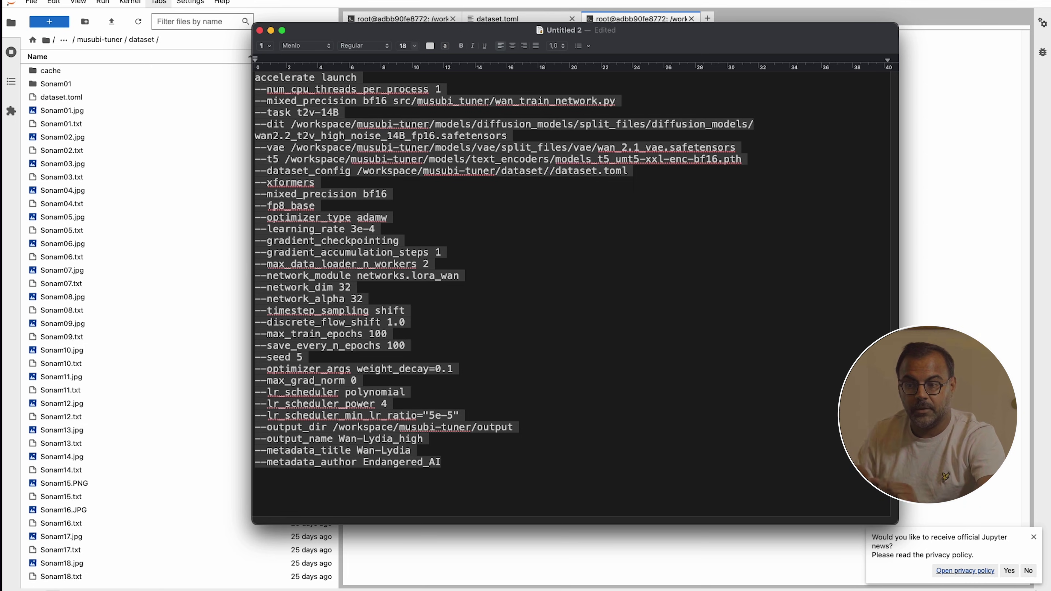
key("BackSpace")
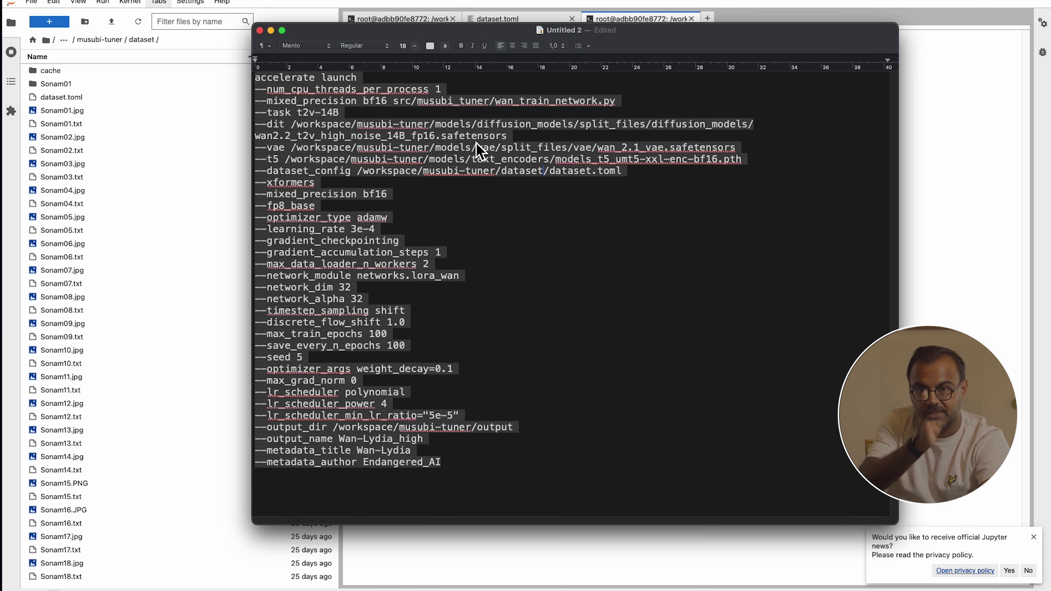
left_click(394, 229)
key("super+v")
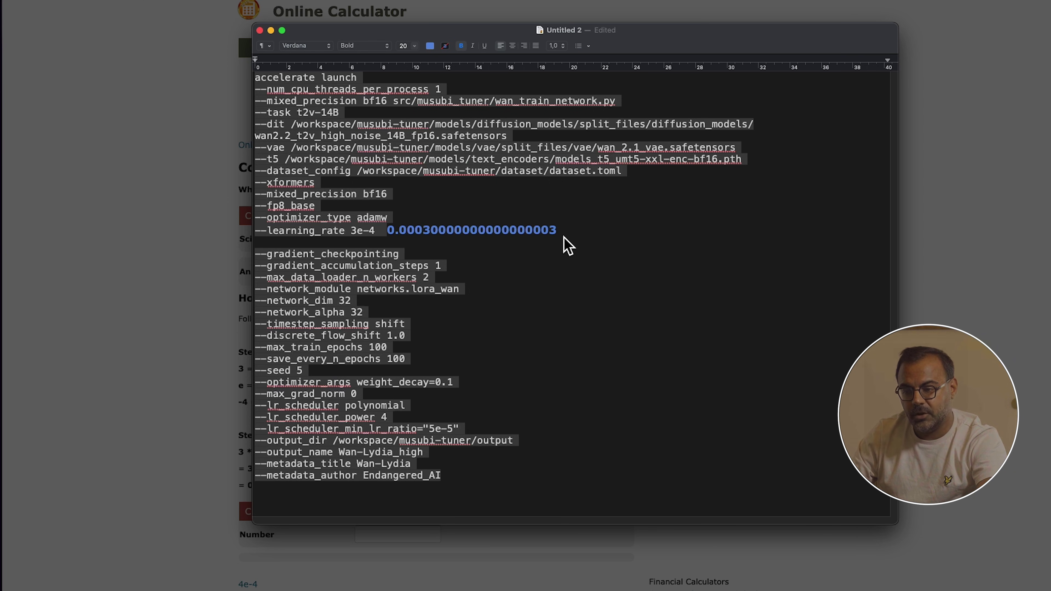
left_click(406, 238)
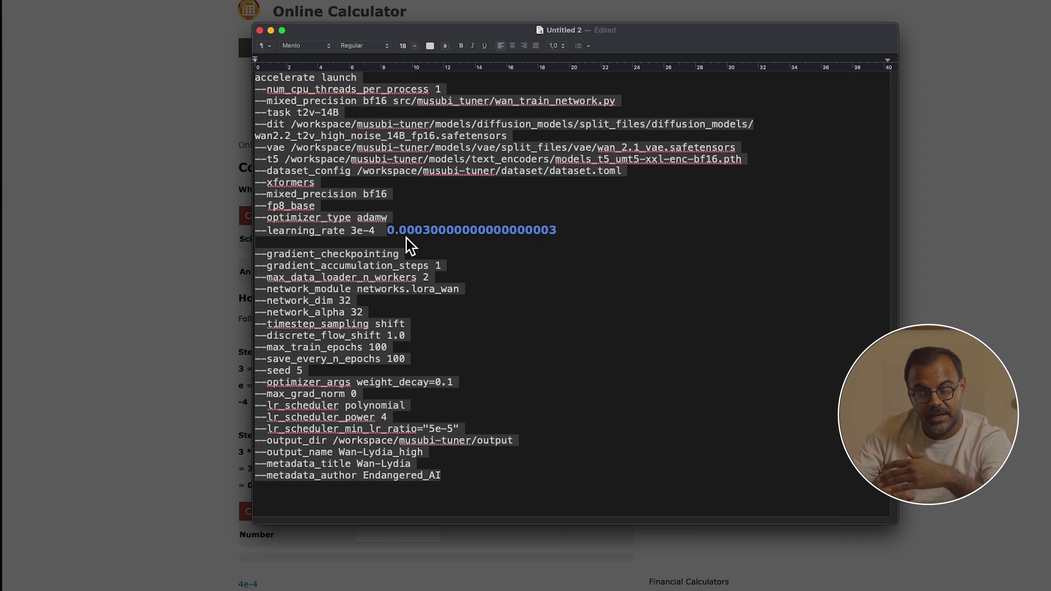
key("super+z")
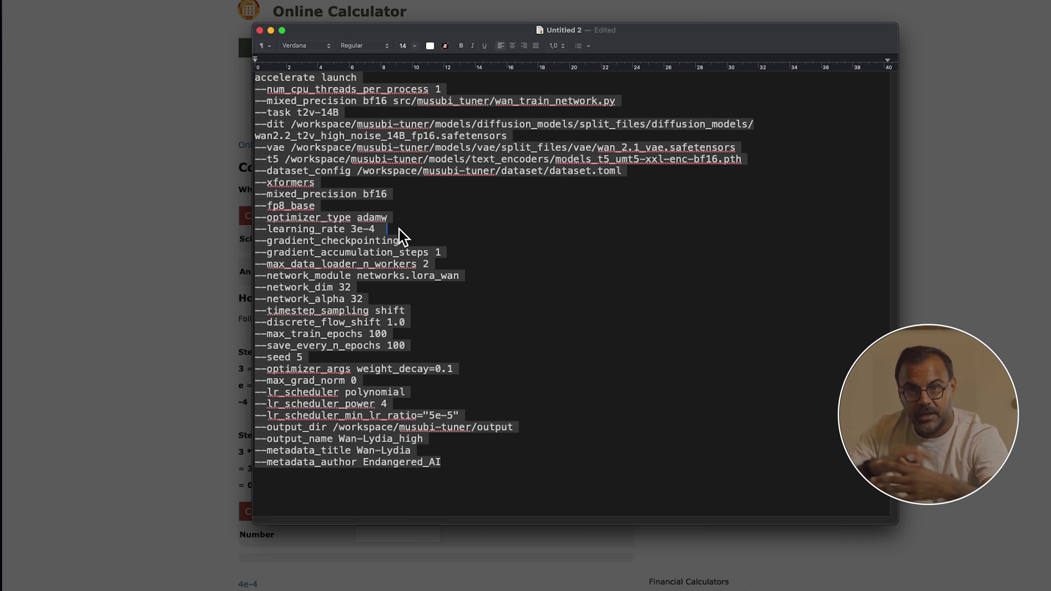
left_click(376, 303)
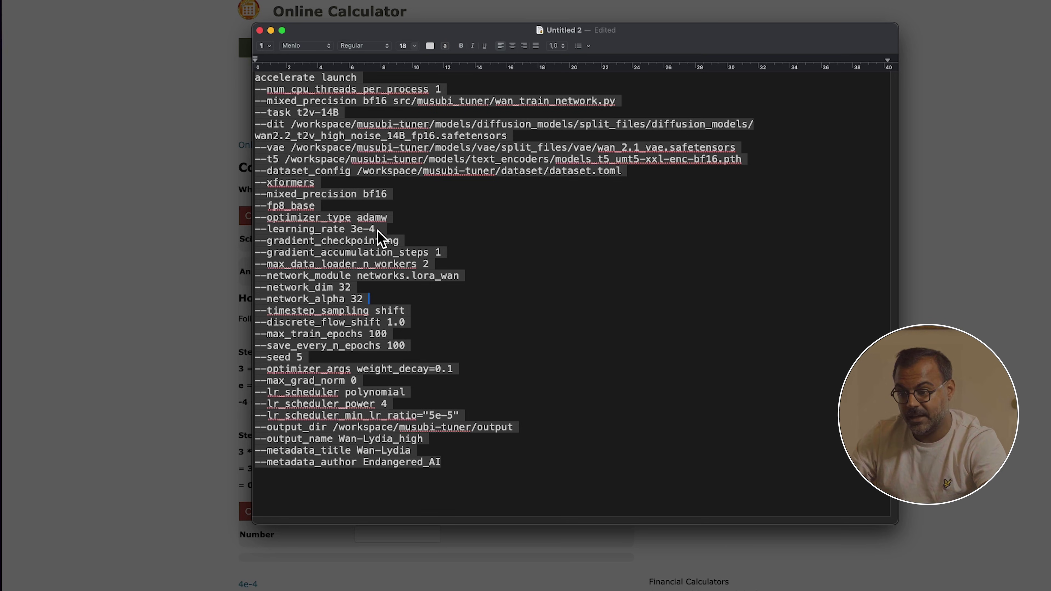
Step: Accept the calculator's consent prompt and compare 3e-41 and 3e-4.1 in Scientific Notation
key("super+Tab")
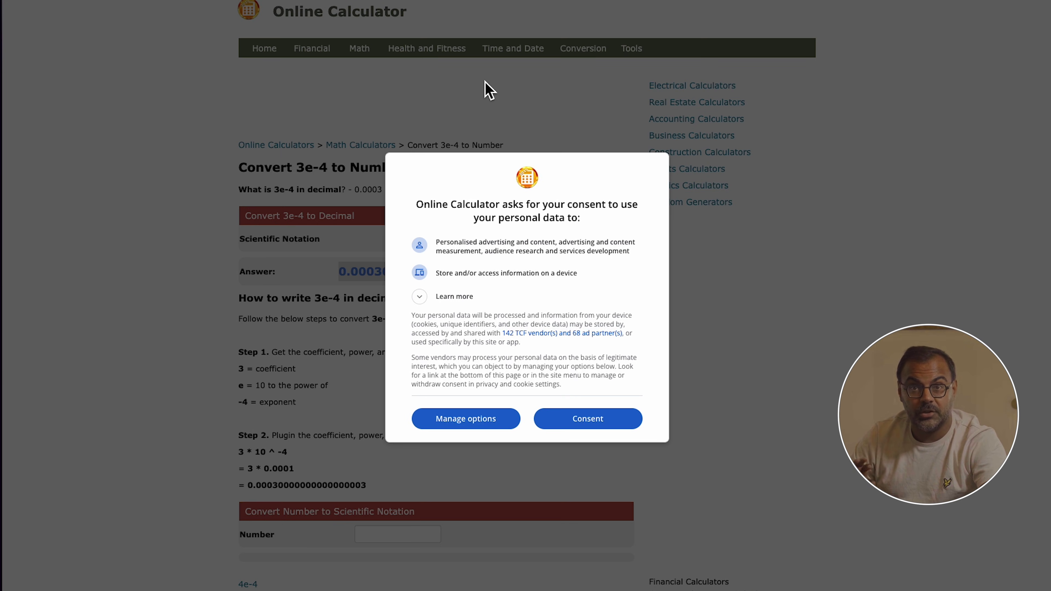
left_click(587, 417)
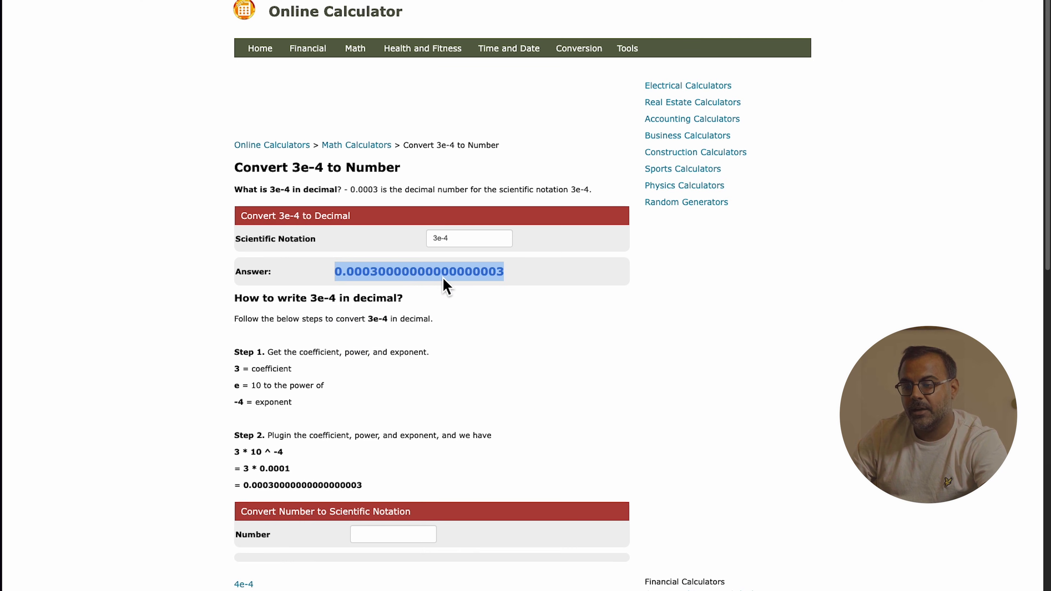
left_click(470, 238)
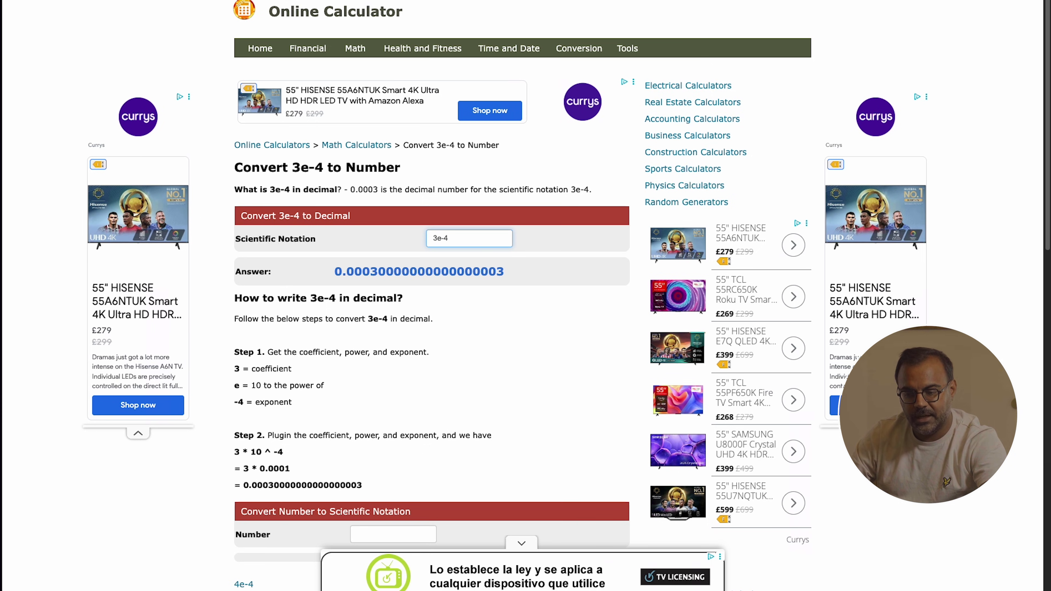
type("1")
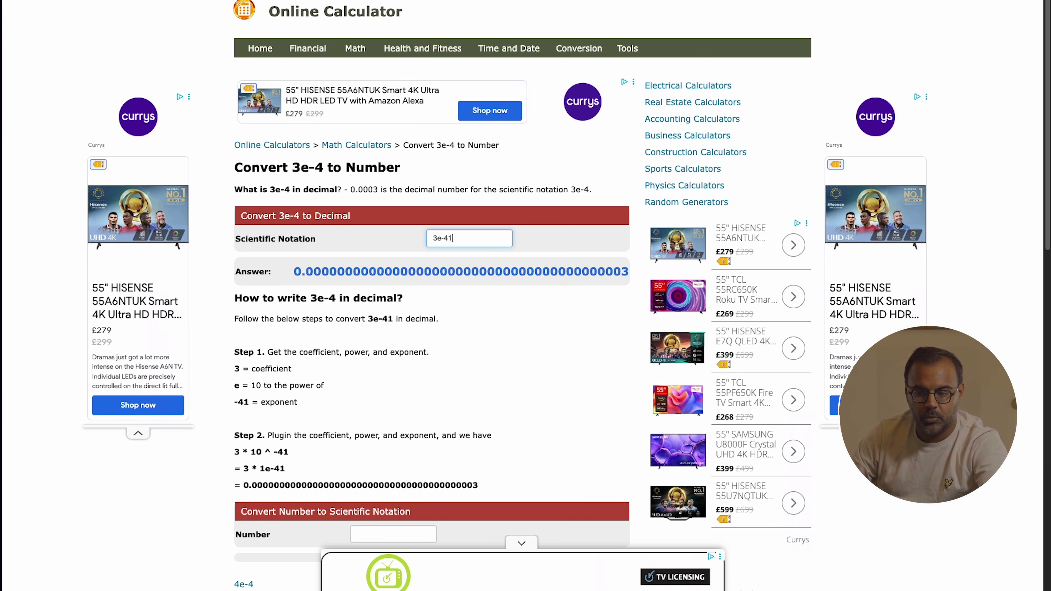
key("BackSpace")
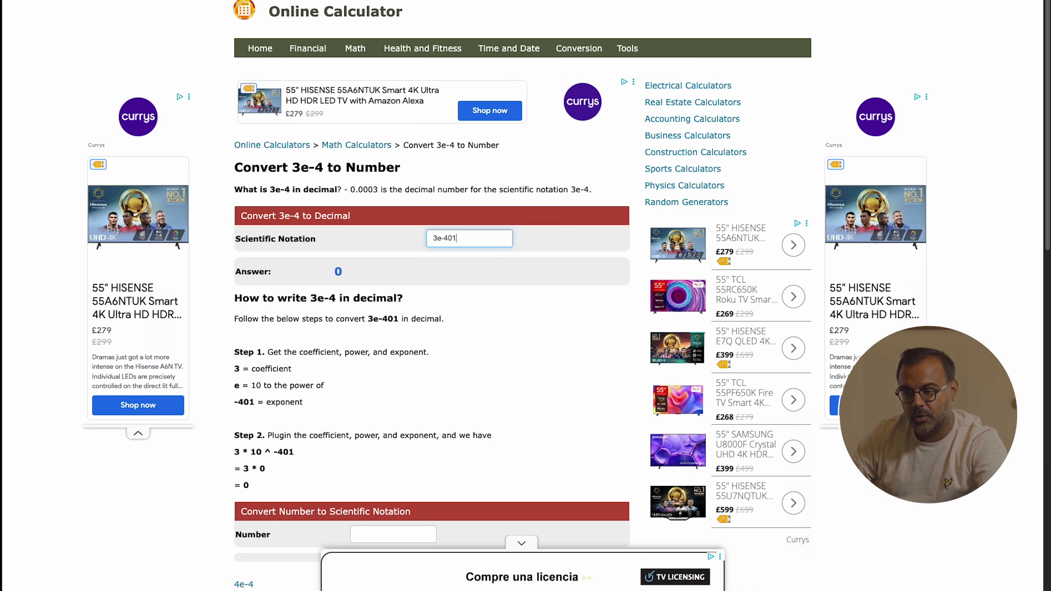
key("BackSpace")
key("BackSpace")
type(".")
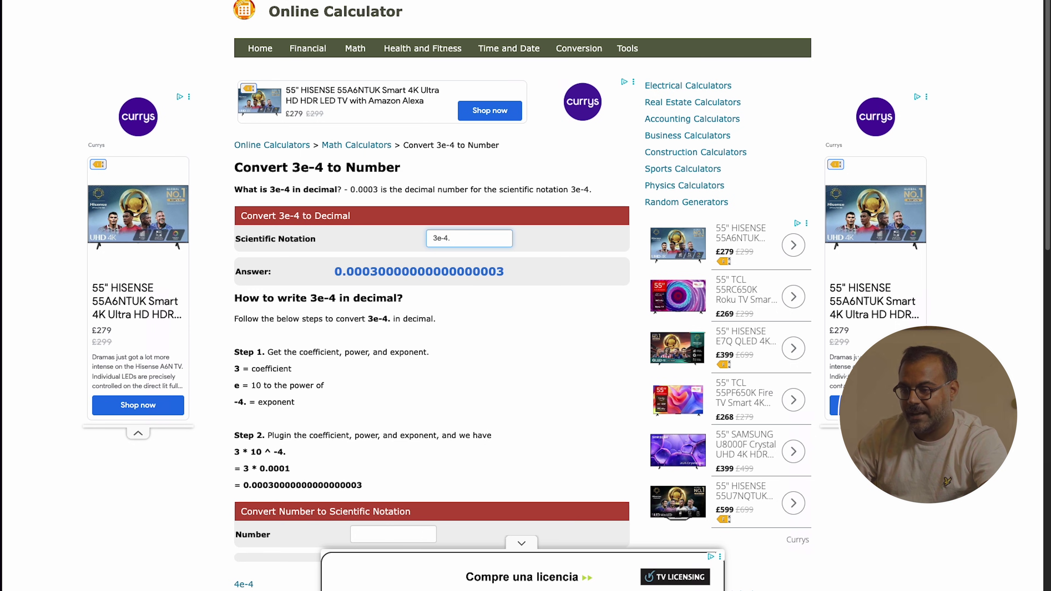
type("1")
key("BackSpace")
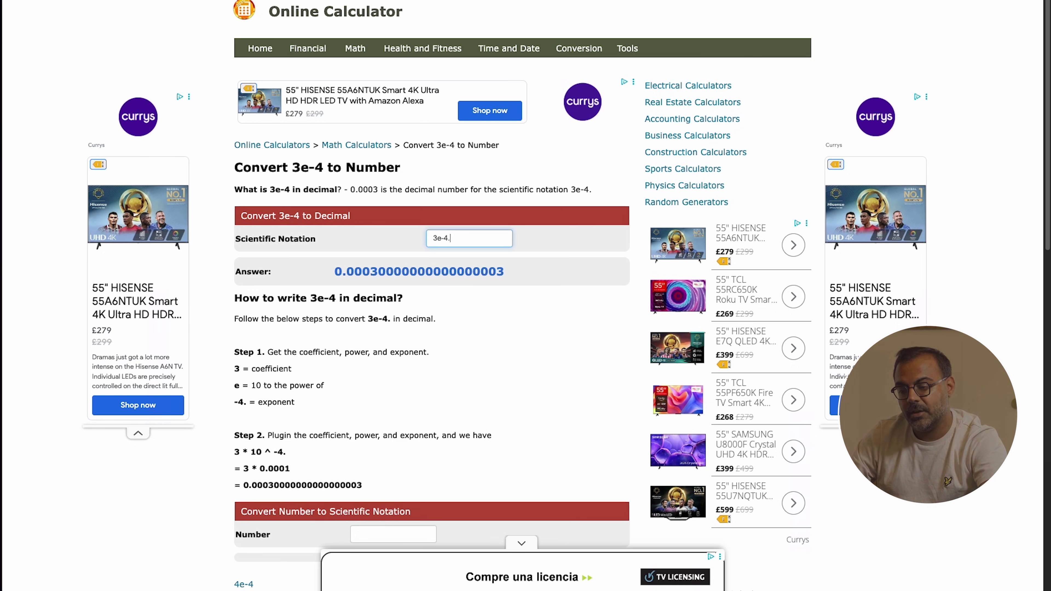
type("2")
key("BackSpace")
Step: Compare finer exponent variants such as 3e-4.01 and 3e-4.02, then return to the command
type("1")
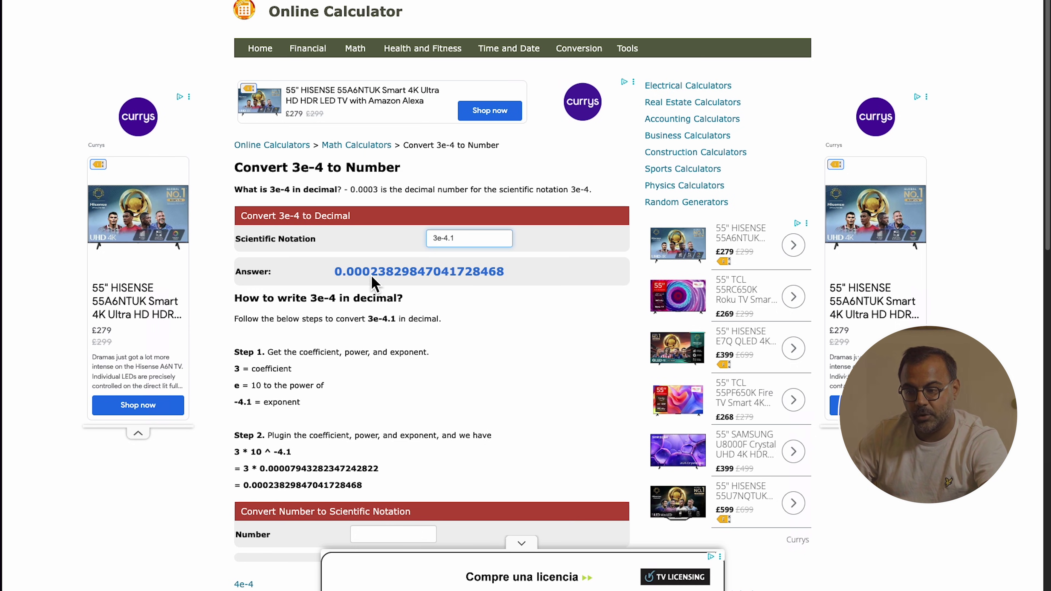
type("=2")
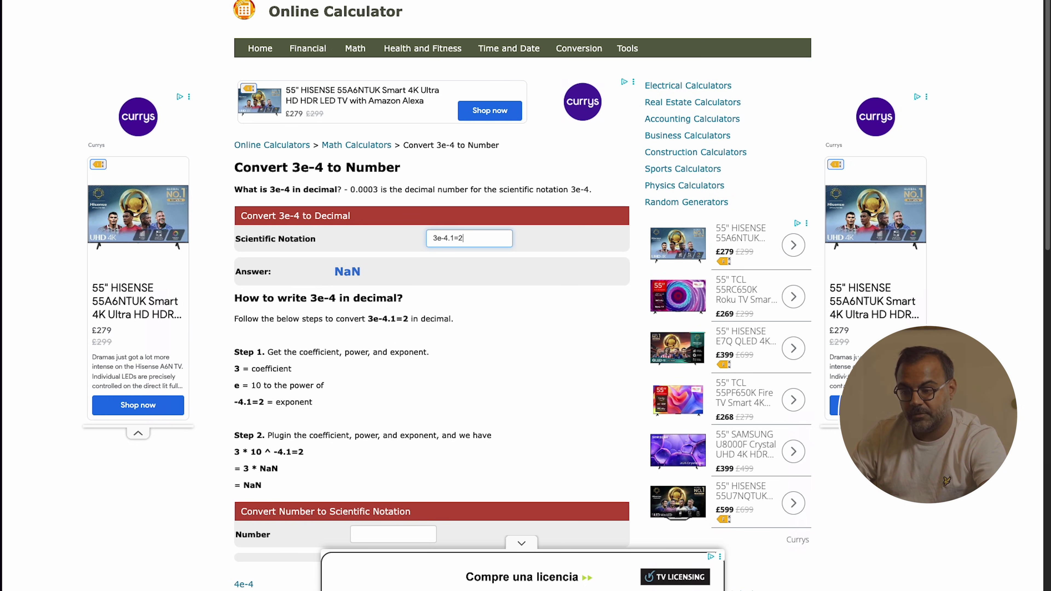
key("BackSpace")
key("BackSpace")
type("2")
key("BackSpace")
type("3")
key("BackSpace")
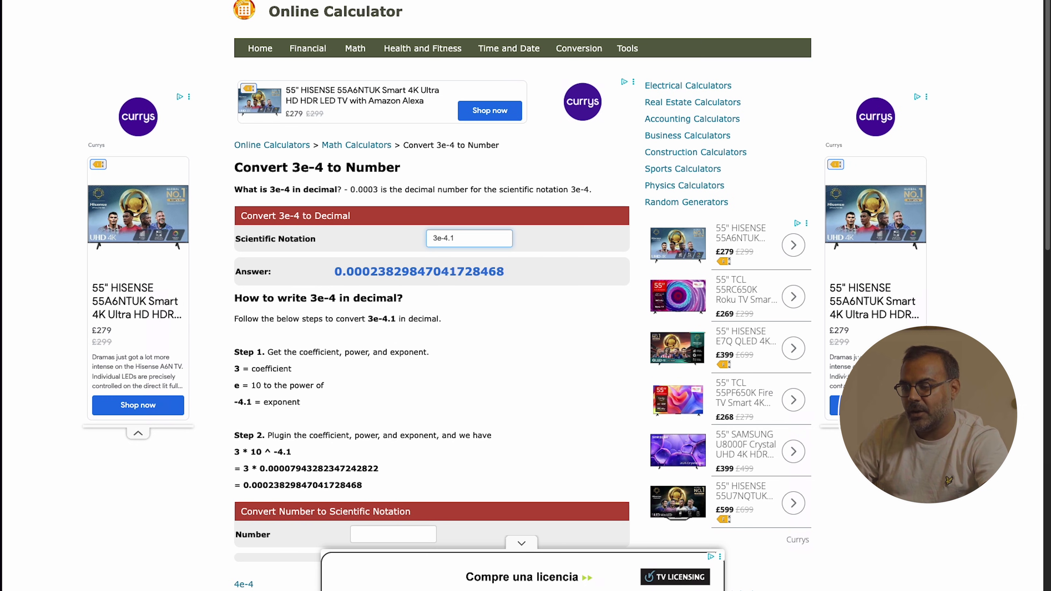
key("BackSpace")
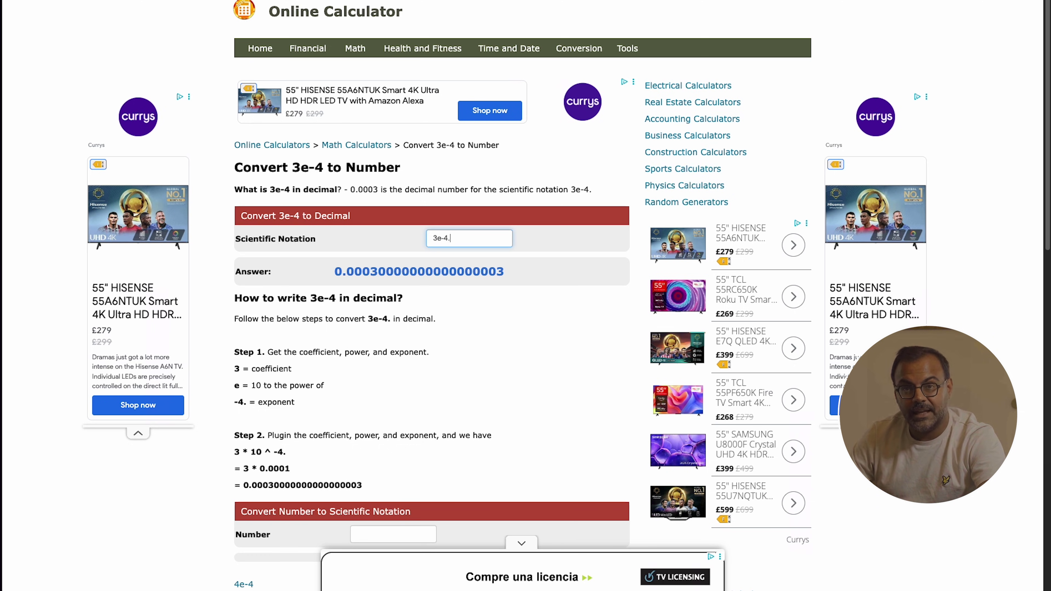
type("01")
key("BackSpace")
type("2")
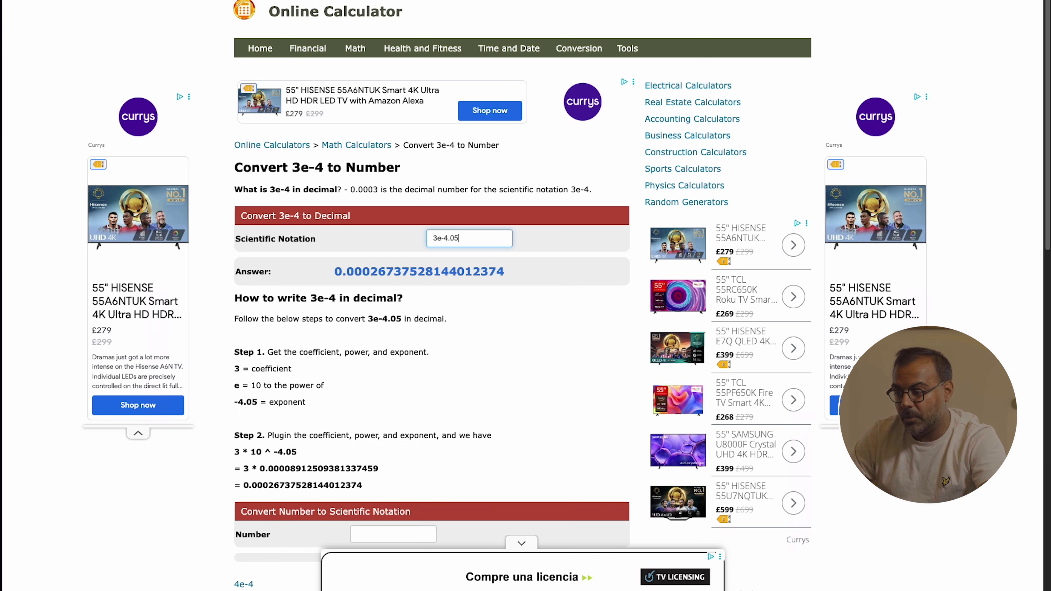
key("super+Tab")
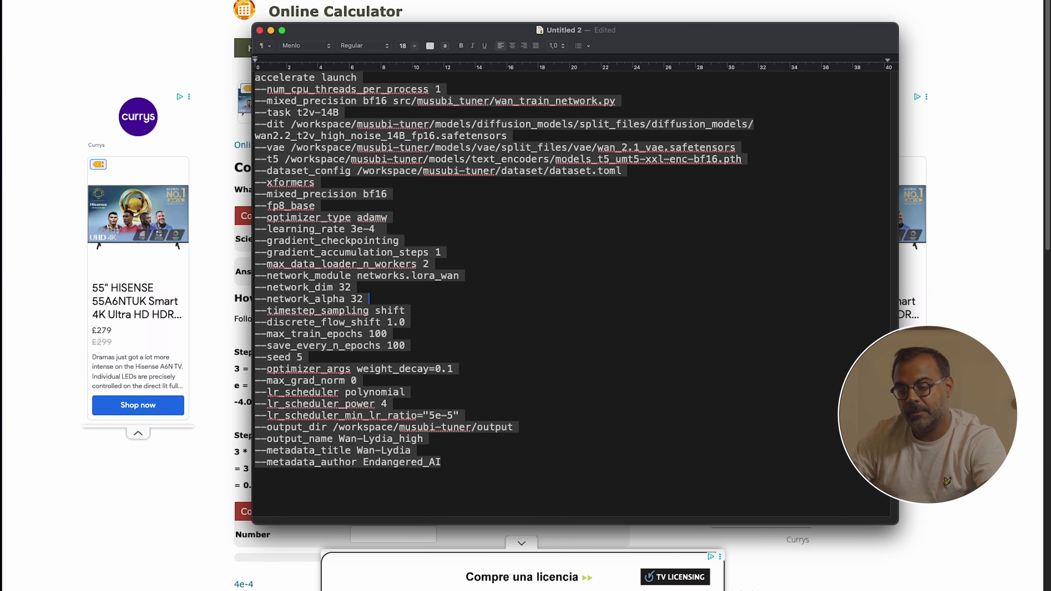
left_click(363, 242)
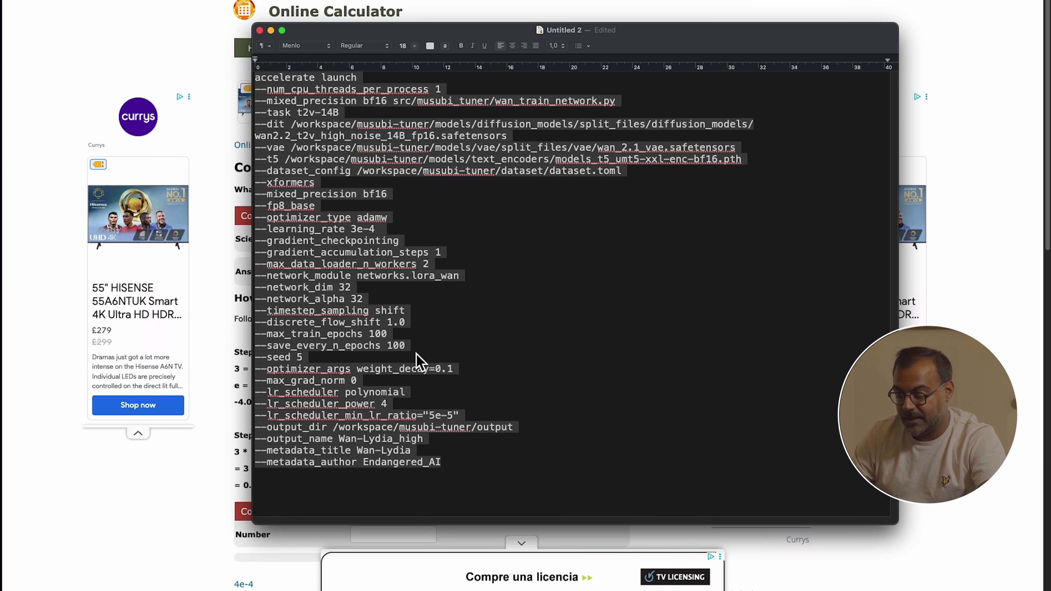
left_click(399, 335)
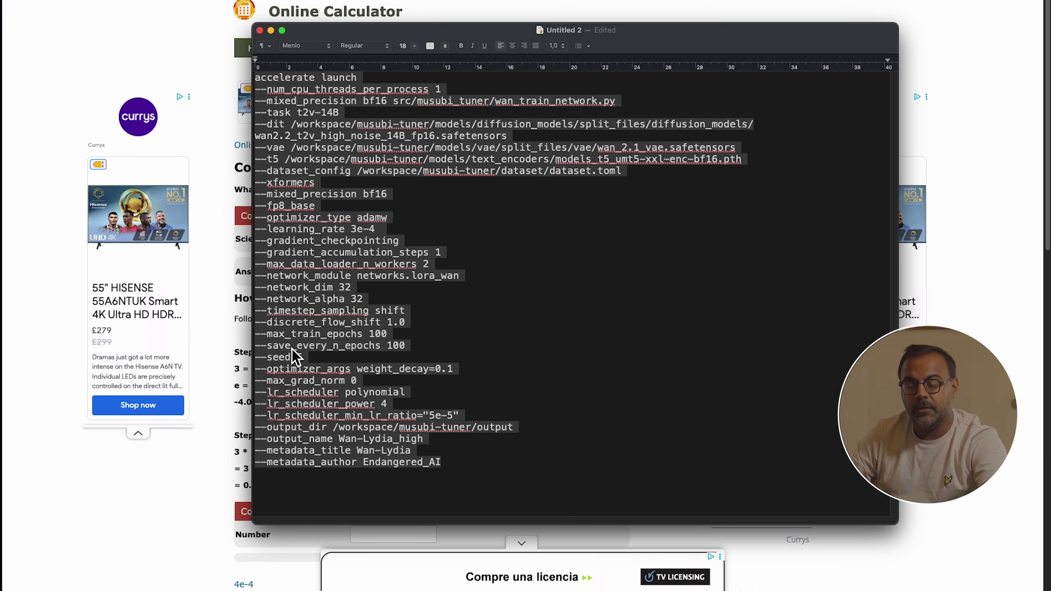
left_click(400, 350)
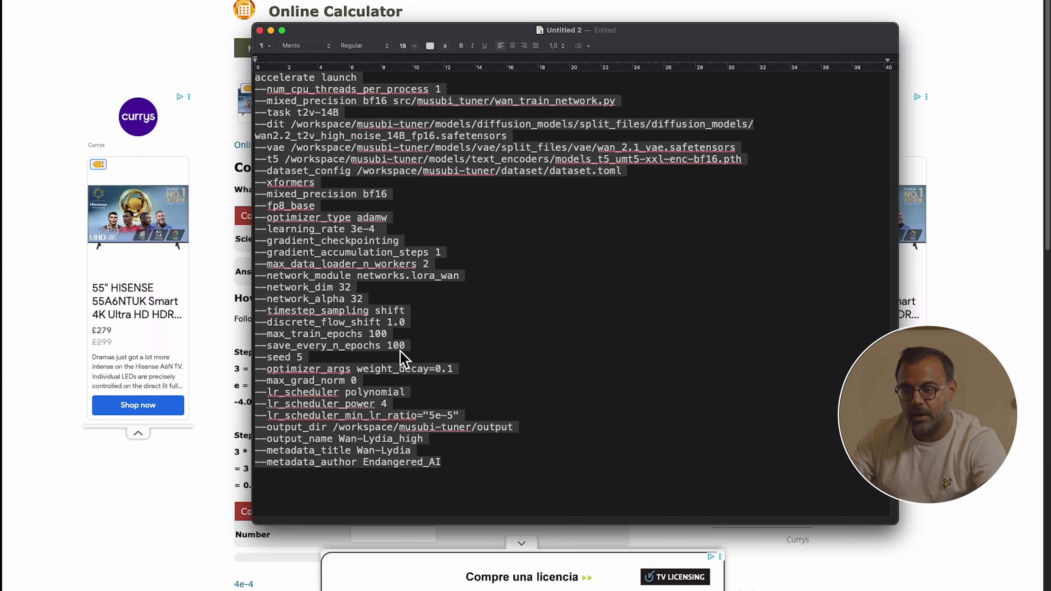
double_click(399, 347)
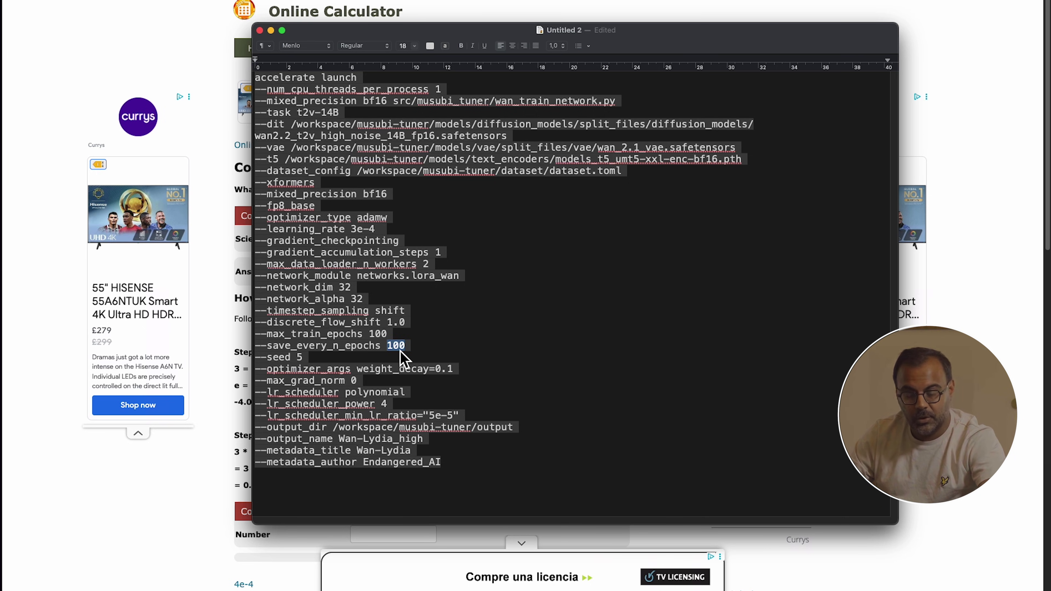
Step: Set --save_every_n_epochs to 5 instead of 100, after briefly trying 25
type("25")
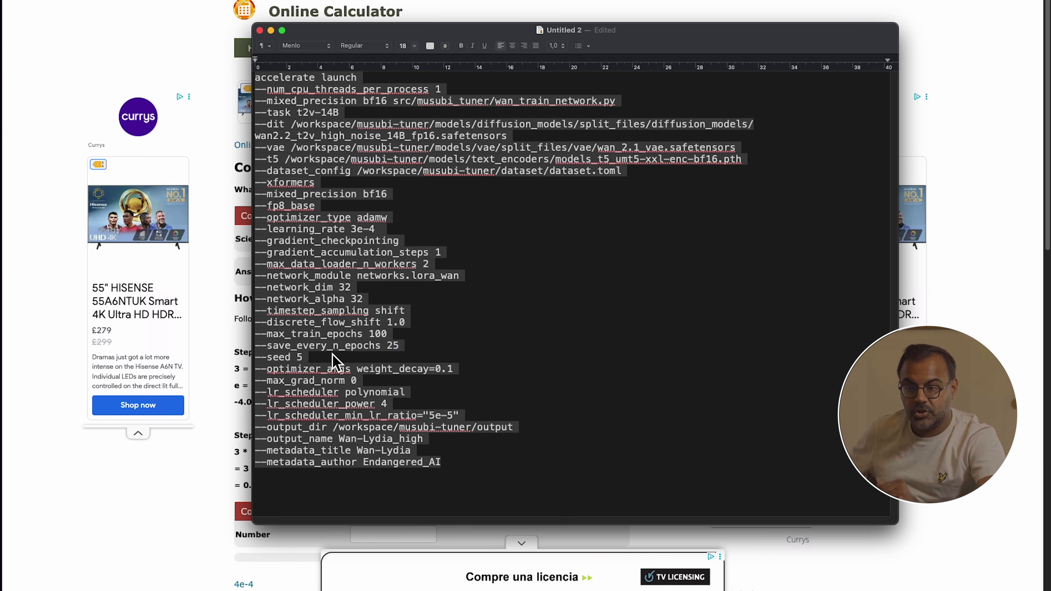
double_click(392, 347)
type("5")
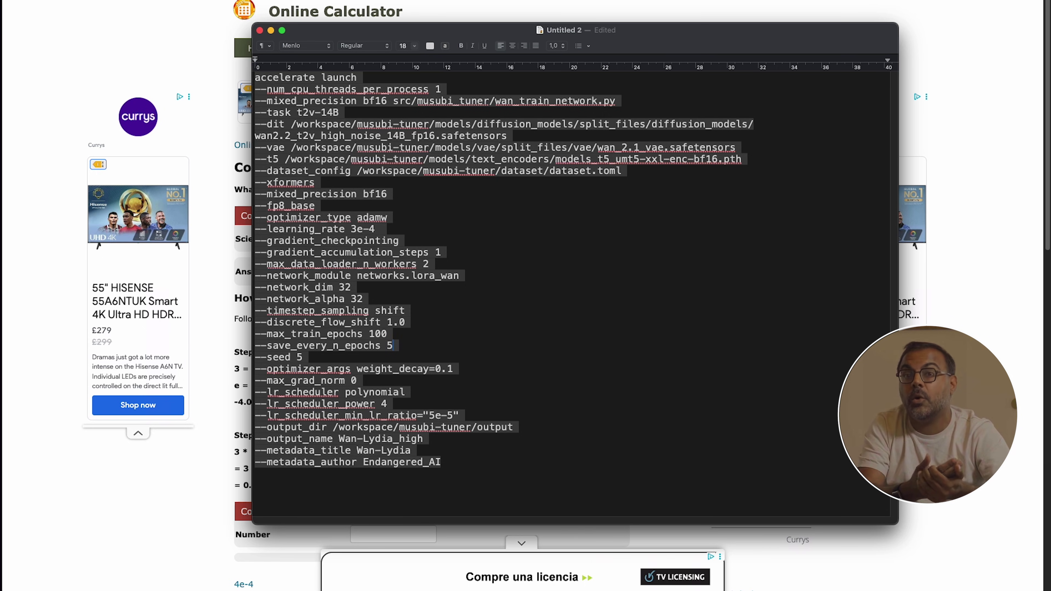
left_click(307, 356)
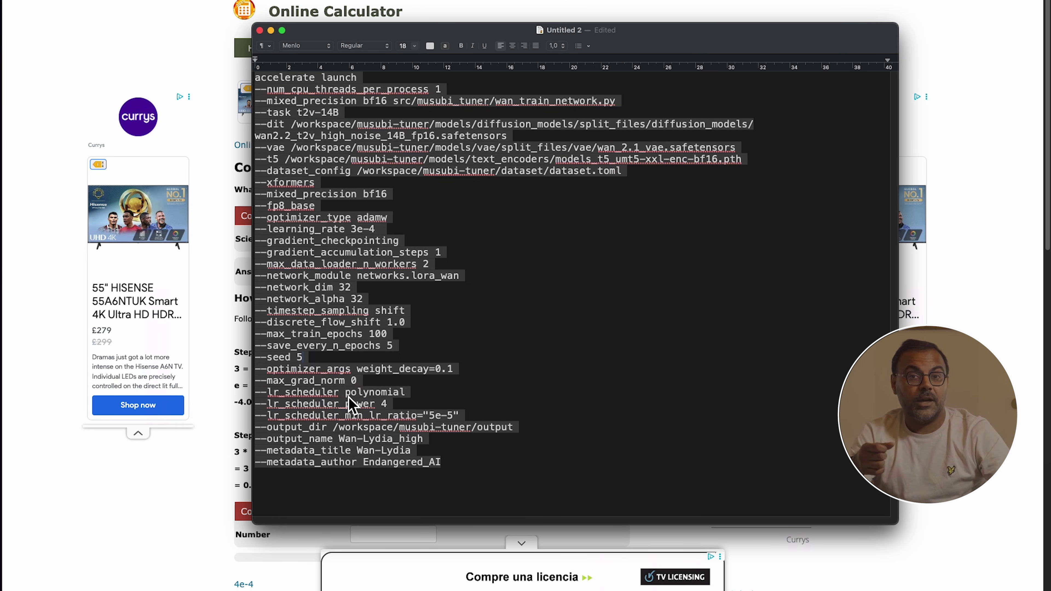
Step: Keep --output_dir at /workspace/musubi-tuner/output and select the entire training command
left_click(366, 395)
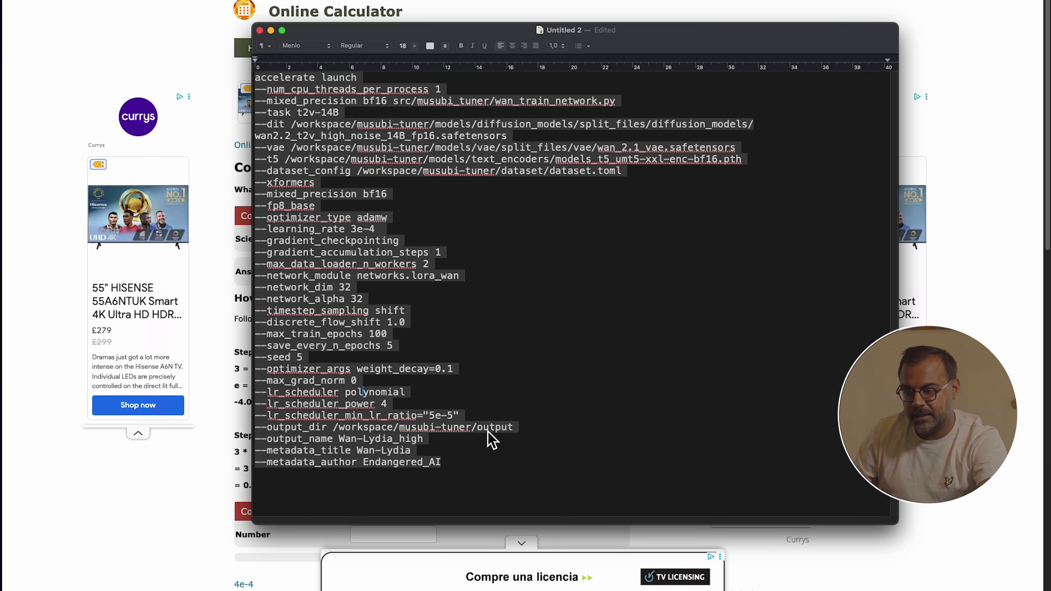
left_click(525, 427)
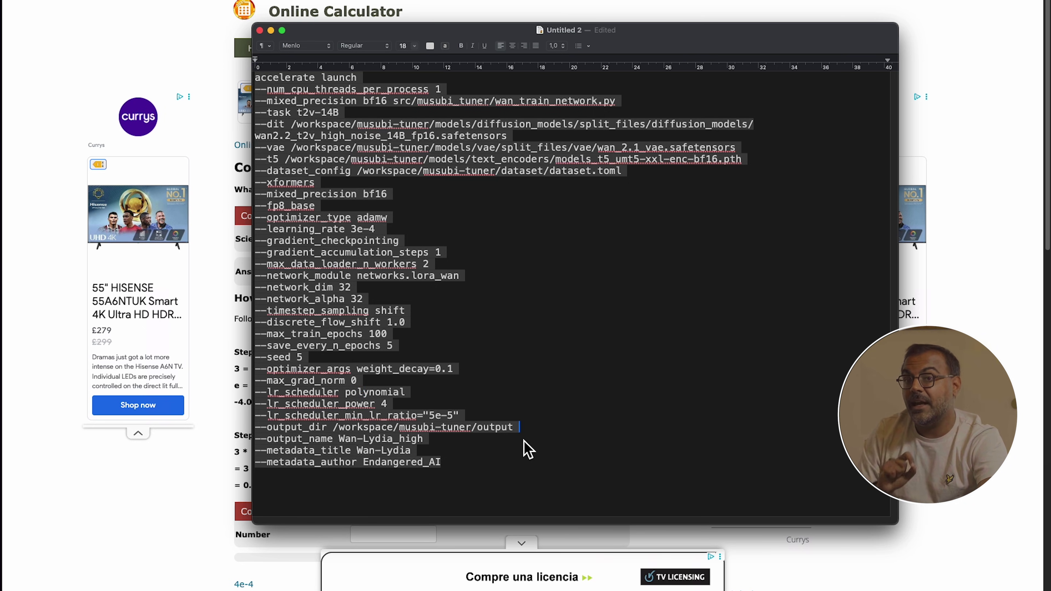
type("lydia")
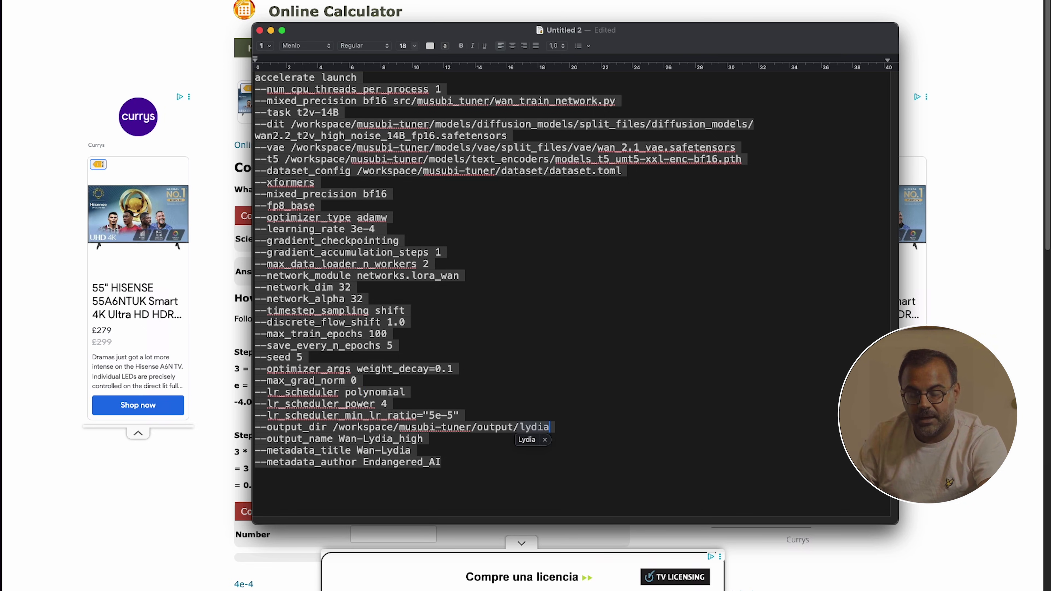
key("BackSpace")
key("BackSpace")
key("BackSpace")
key("BackSpace")
key("BackSpace")
key("BackSpace")
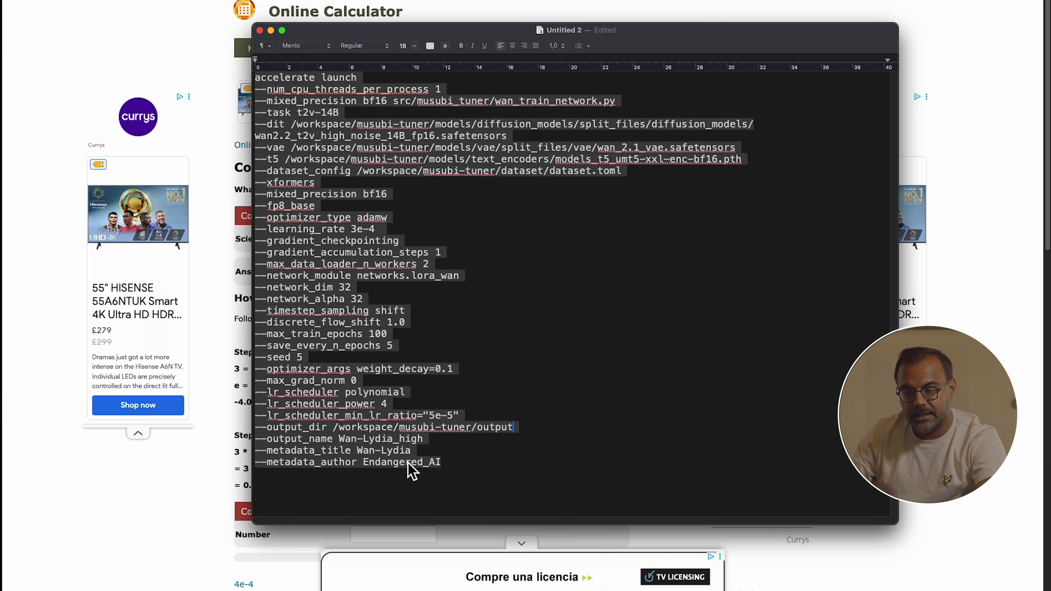
left_click_drag(442, 463, 242, 128)
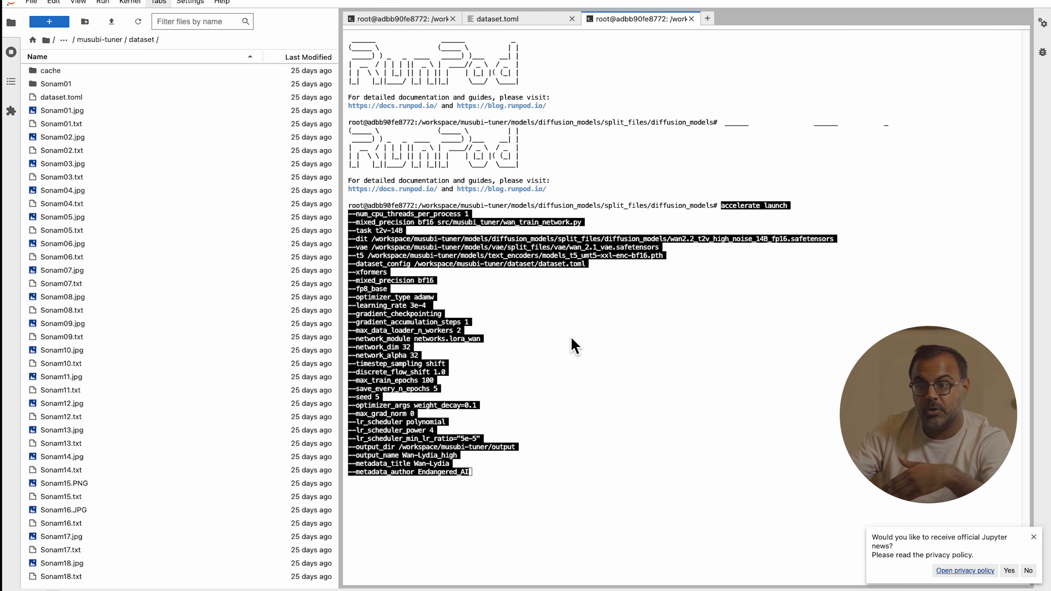
Step: Paste the training command into the terminal again and bring up dataset.toml
type("accelerate launch --num_cpu_threads_per_process 1 --mixed_precision bf16 src/musubi_tuner/wan_train_network.py --task t2v-14B --dit /workspace/musubi-tuner/models/diffusion_models/split_files/diffusion_models/wan2.2_t2v_high_noise_14B_fp16.safetensors --vae /workspace/musubi-tuner/models/vae/split_files/vae/wan_2.1_vae.safetensors --t5 /workspace/musubi-tuner/models/text_encoders/models_t5_umt5-xxl-enc-bf16.pth --dataset_config /workspace/musubi-tuner/dataset/dataset.toml --xformers --mixed_precision bf16 --fp8_base --optimizer_type adamw --learning_rate 3e-4 --gradient_checkpointing --gradient_accumulation_steps 1 --max_data_loader_n_workers 2 --network_module networks.lora_wan --network_dim 32 --network_alpha 32 --timestep_sampling shift --discrete_flow_shift 1.0 --max_train_epochs 100 --save_every_n_epochs 5 --seed 5 --optimizer_args weight_decay=0.1 --max_grad_norm 0 --lr_scheduler polynomial --lr_scheduler_power 4 --lr_scheduler_min_lr_ratio=\"5e-5\" --output_dir /workspace/musubi-tuner/output --output_name Wan-Lydia_high --metadata_title Wan-Lydia --metadata_author Endangered_AI")
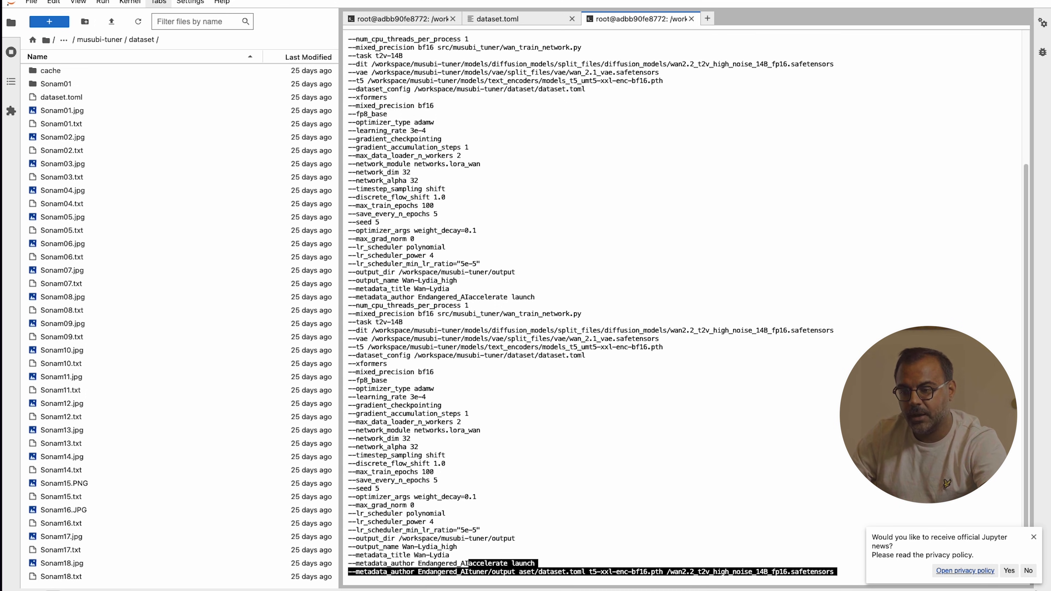
key("ctrl+shift+bracketleft")
Step: Open musubi-tuner's output folder and narrow the file browser beside dataset.toml
left_click(101, 39)
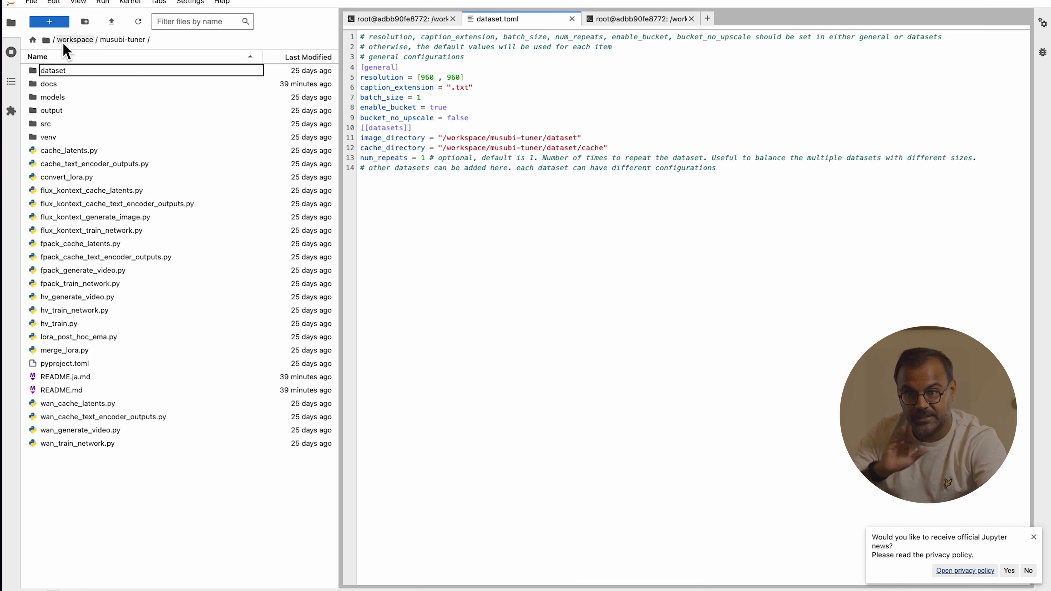
double_click(78, 110)
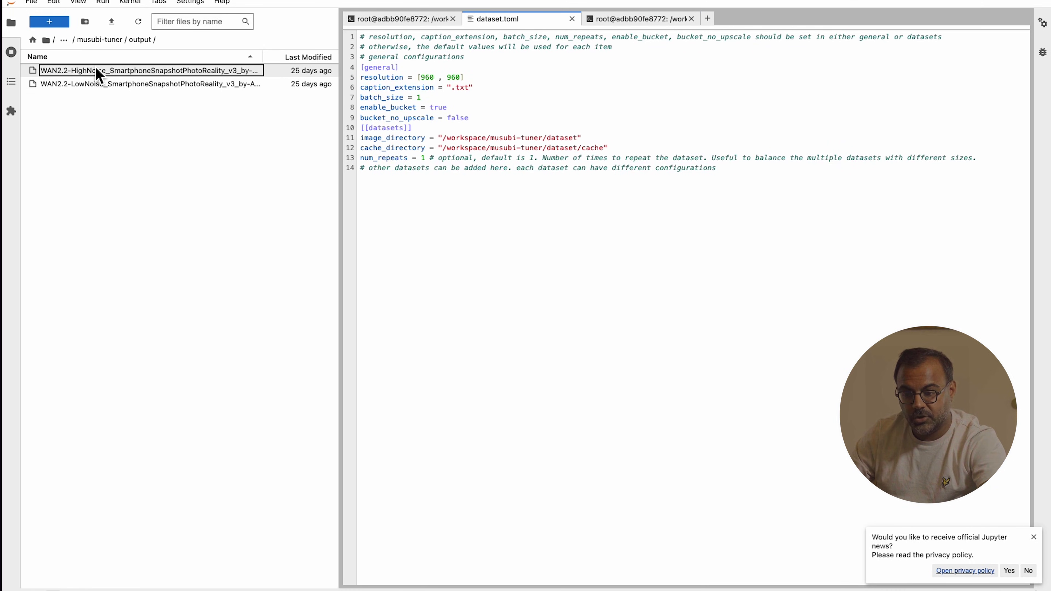
left_click_drag(341, 166, 199, 172)
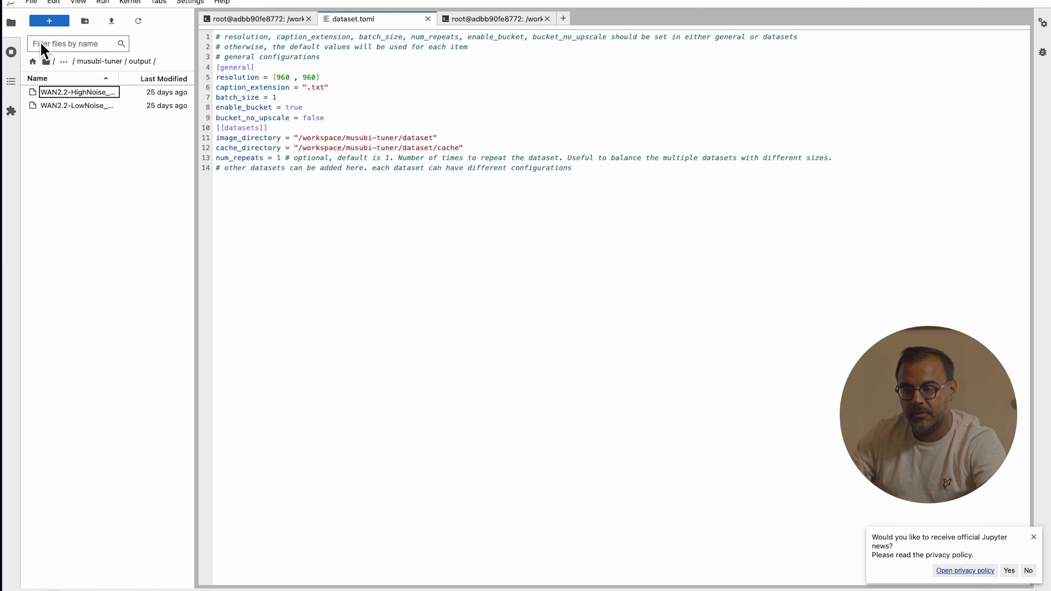